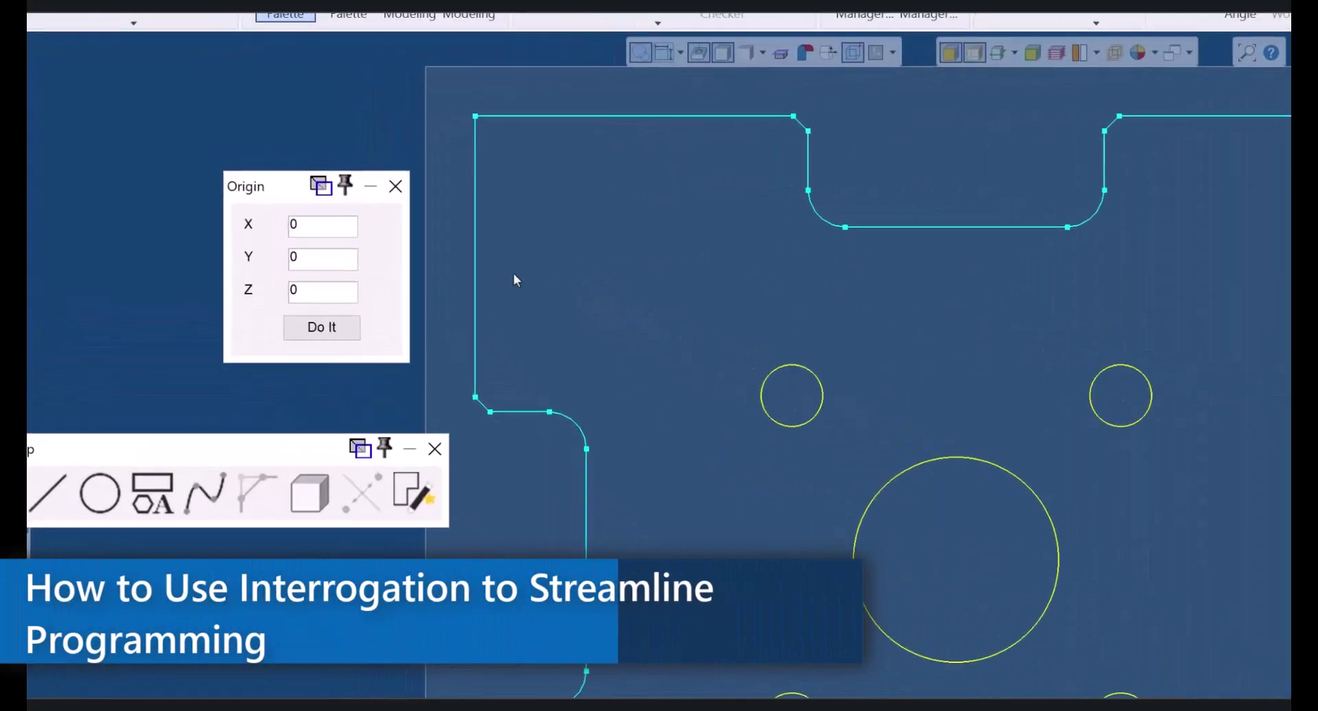
Step: Fill the origin's X by picking the plate's upper-left corner, the circles and finally the left notch arc's endpoint at 0.975
{"action": "double_click", "coordinate": [318, 239]}
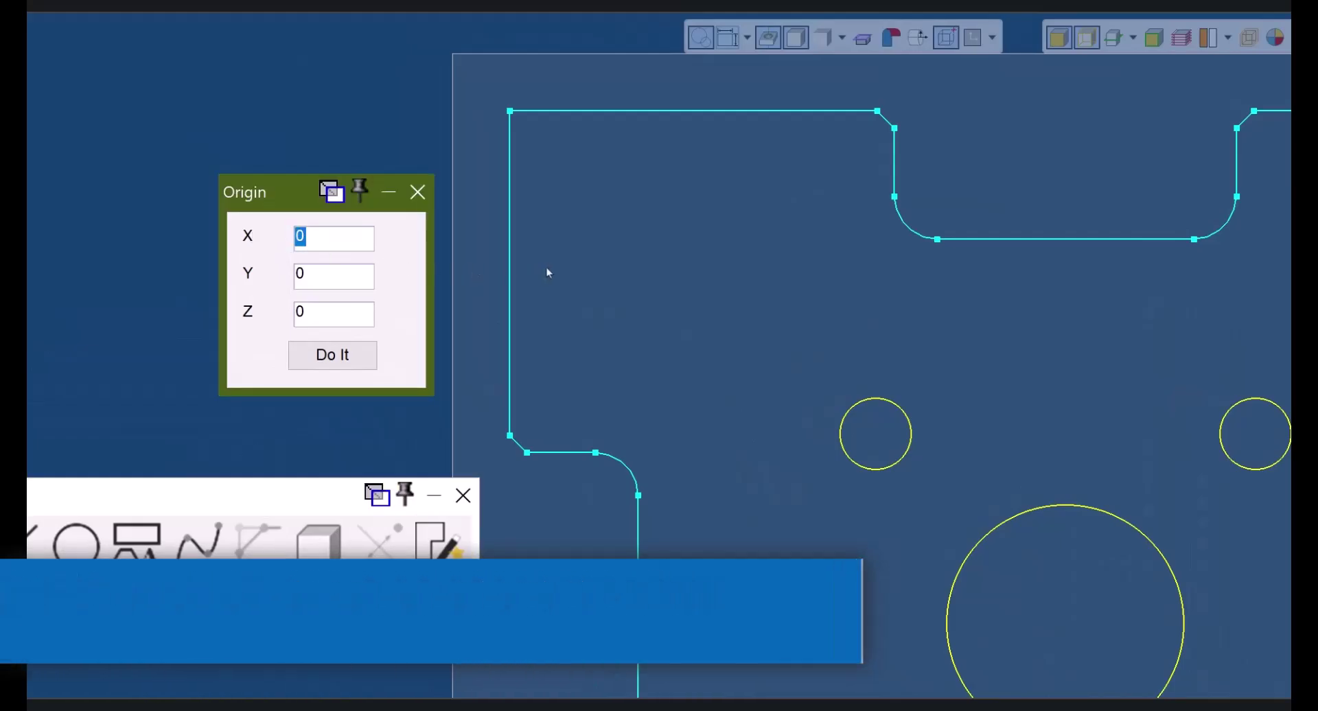
{"action": "left_click", "coordinate": [508, 114], "text": "alt"}
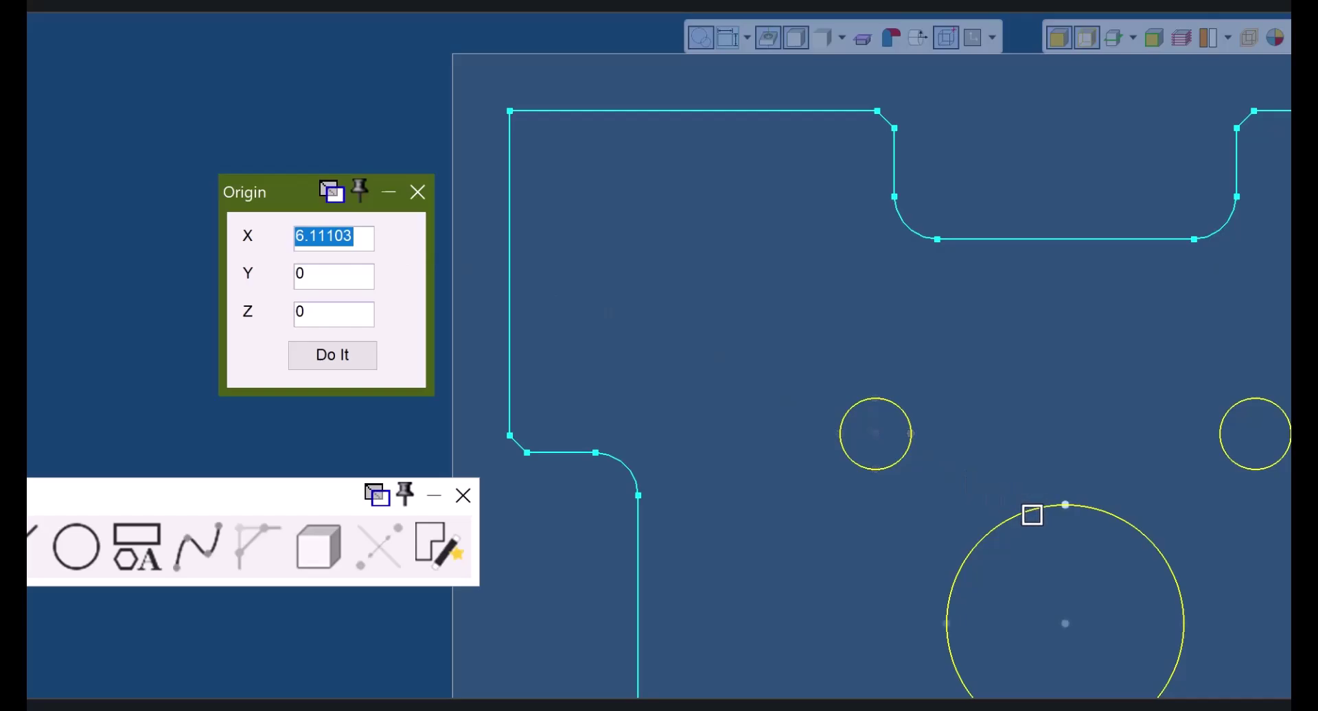
{"action": "left_click", "coordinate": [1032, 515]}
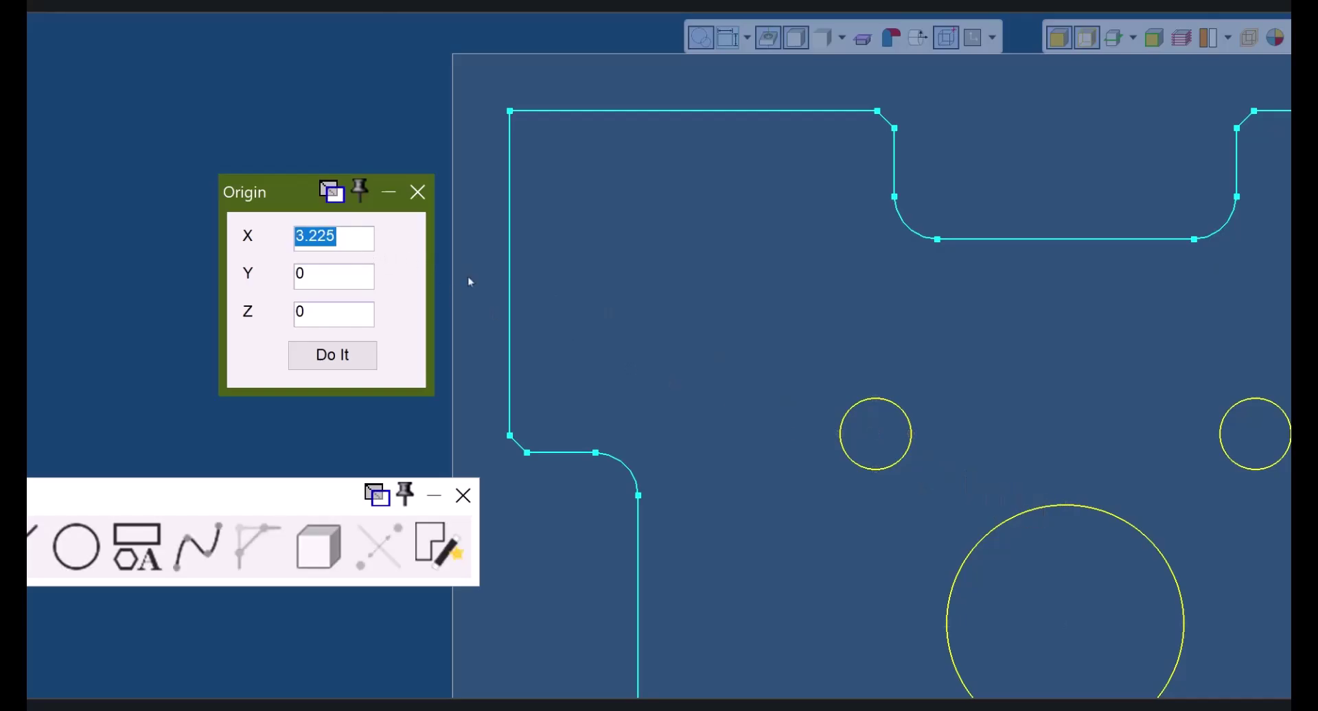
{"action": "left_click", "coordinate": [850, 419]}
{"action": "left_click", "coordinate": [639, 500]}
Step: Fill the origin's Y by picking the left notch arc's start, the upper-left corner and finally the large circle's centre height of 3
{"action": "double_click", "coordinate": [348, 272]}
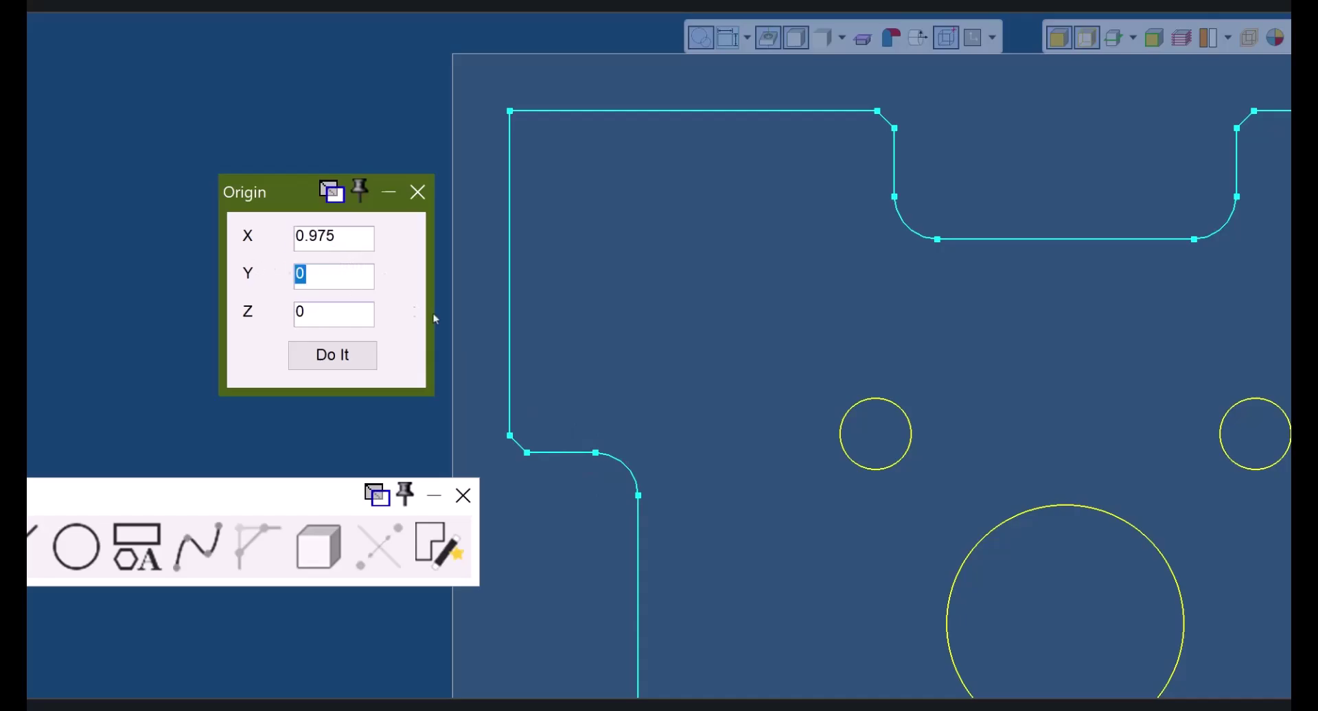
{"action": "left_click", "coordinate": [596, 453]}
{"action": "left_click", "coordinate": [510, 111]}
{"action": "left_click", "coordinate": [965, 559]}
Step: Reset the origin's X and Y values to 0
{"action": "double_click", "coordinate": [348, 239]}
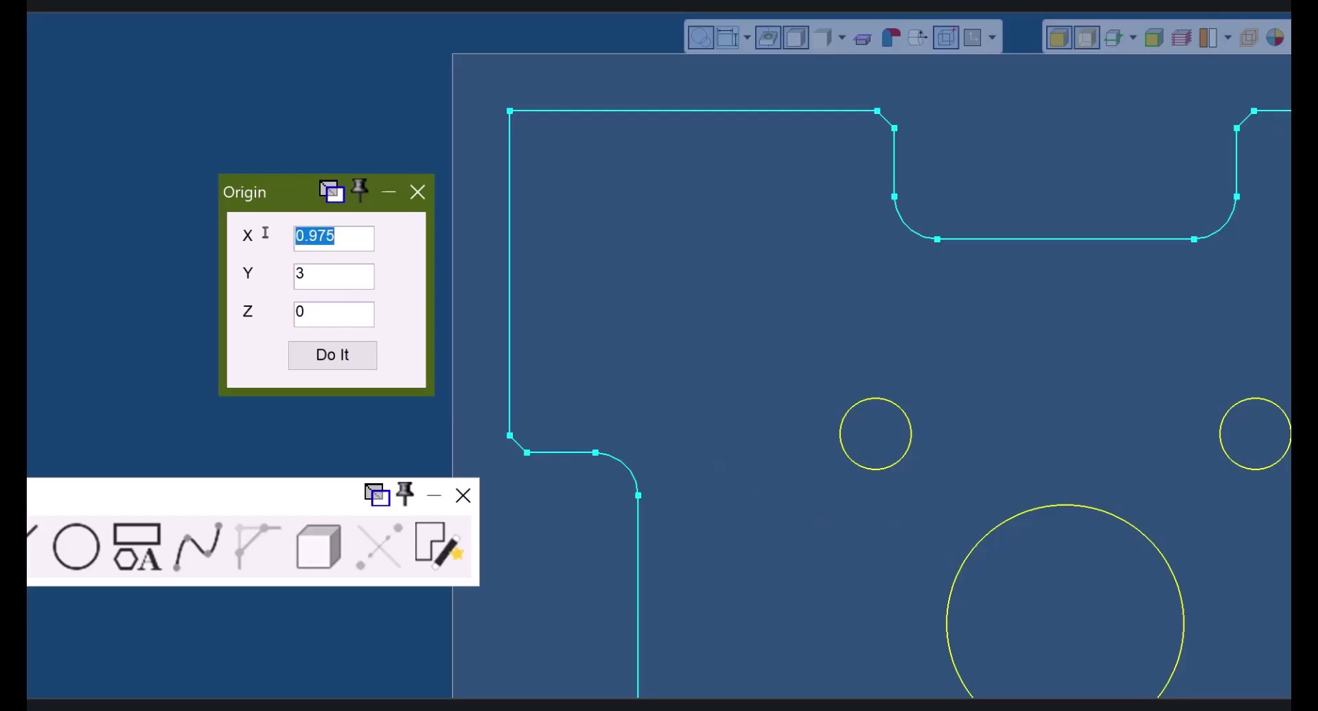
{"action": "type", "text": "0"}
{"action": "key", "text": "Tab"}
{"action": "type", "text": "0"}
{"action": "key", "text": "Tab"}
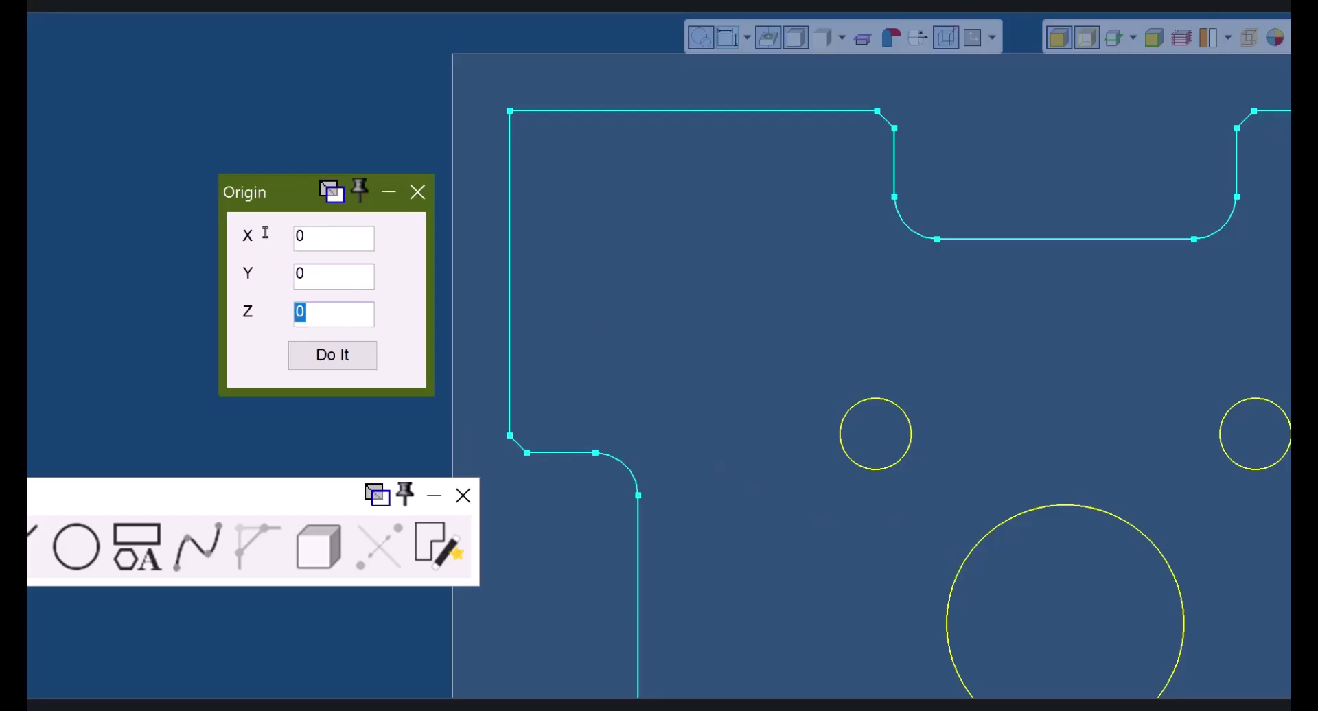
{"action": "key", "text": "Return"}
Step: Pick the plate's upper-left corner for the origin, and take X 0.975 and Y 3.675 from the left notch arc's lower endpoint
{"action": "key", "text": "alt"}
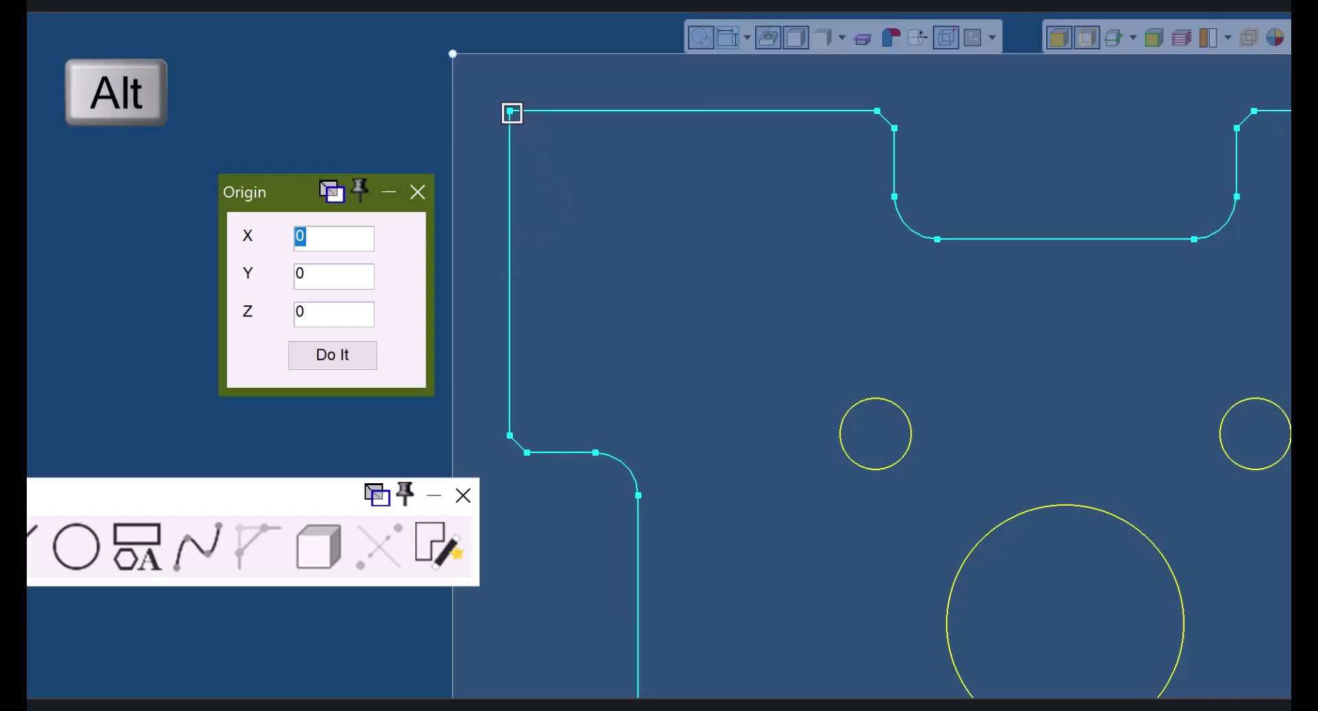
{"action": "left_click", "coordinate": [512, 114]}
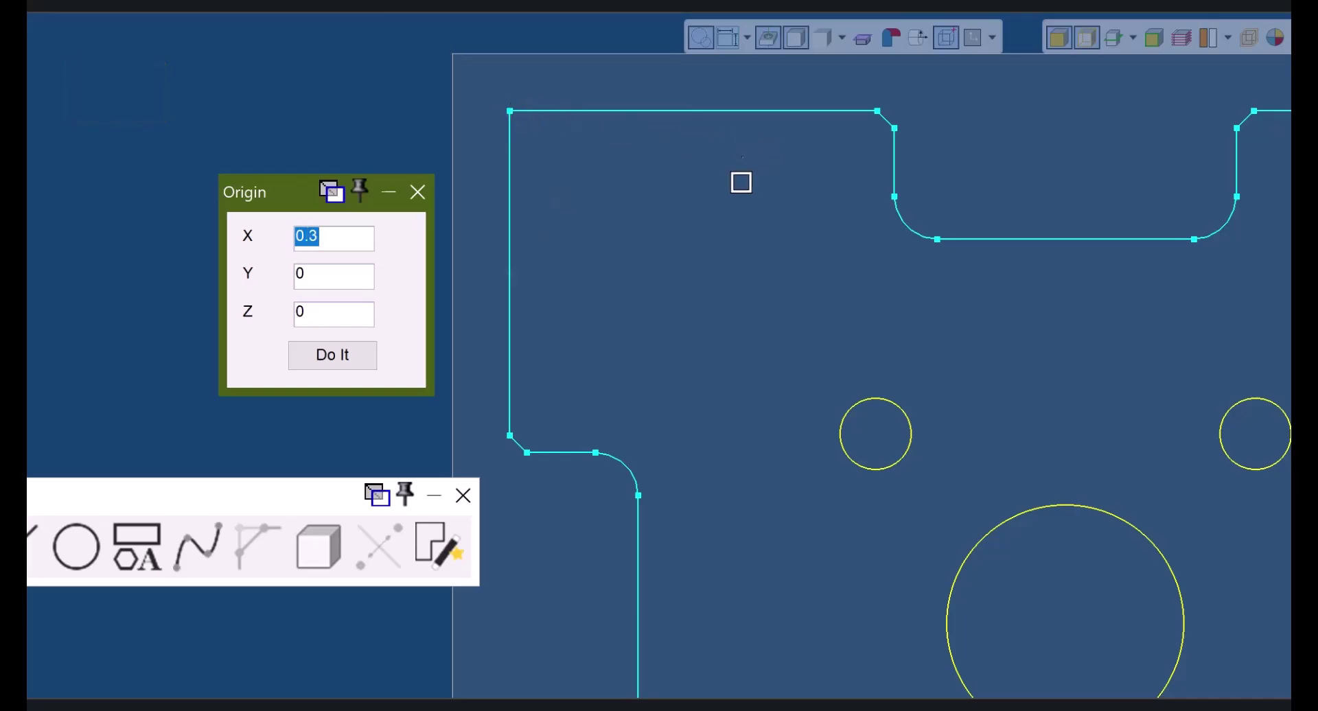
{"action": "key", "text": "alt"}
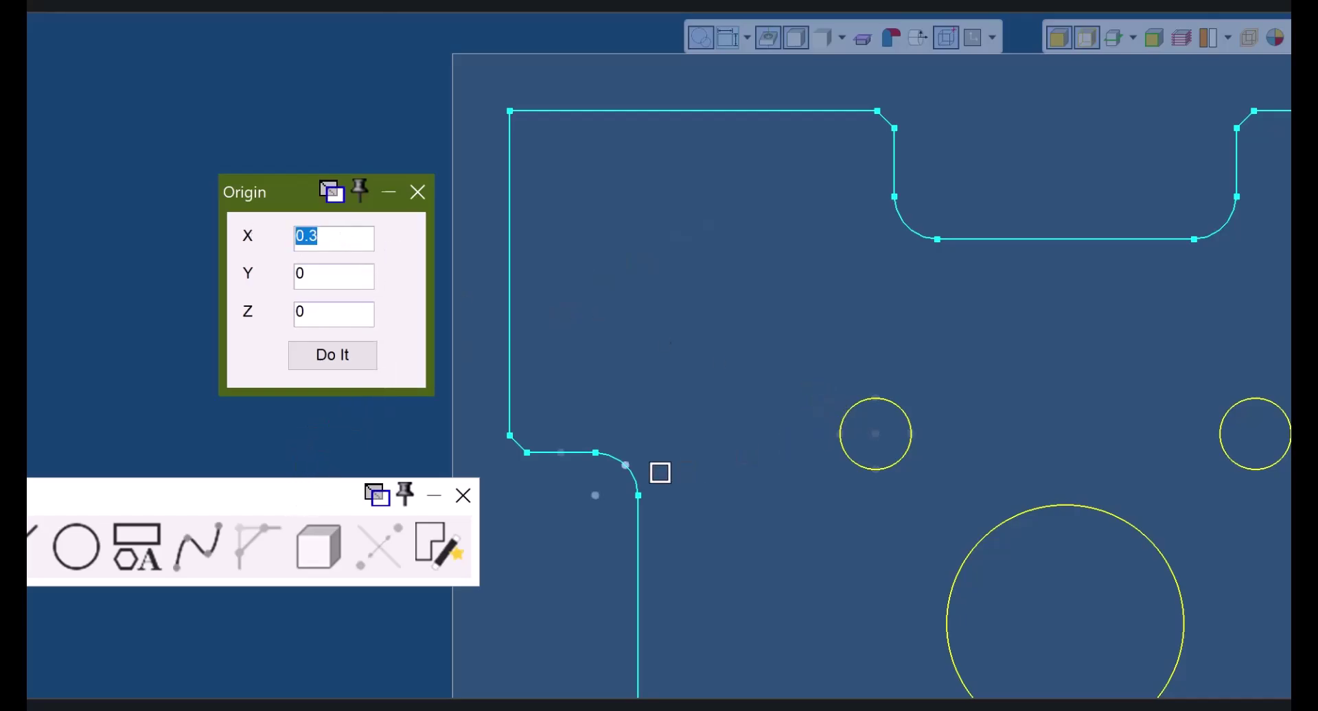
{"action": "left_click", "coordinate": [639, 495]}
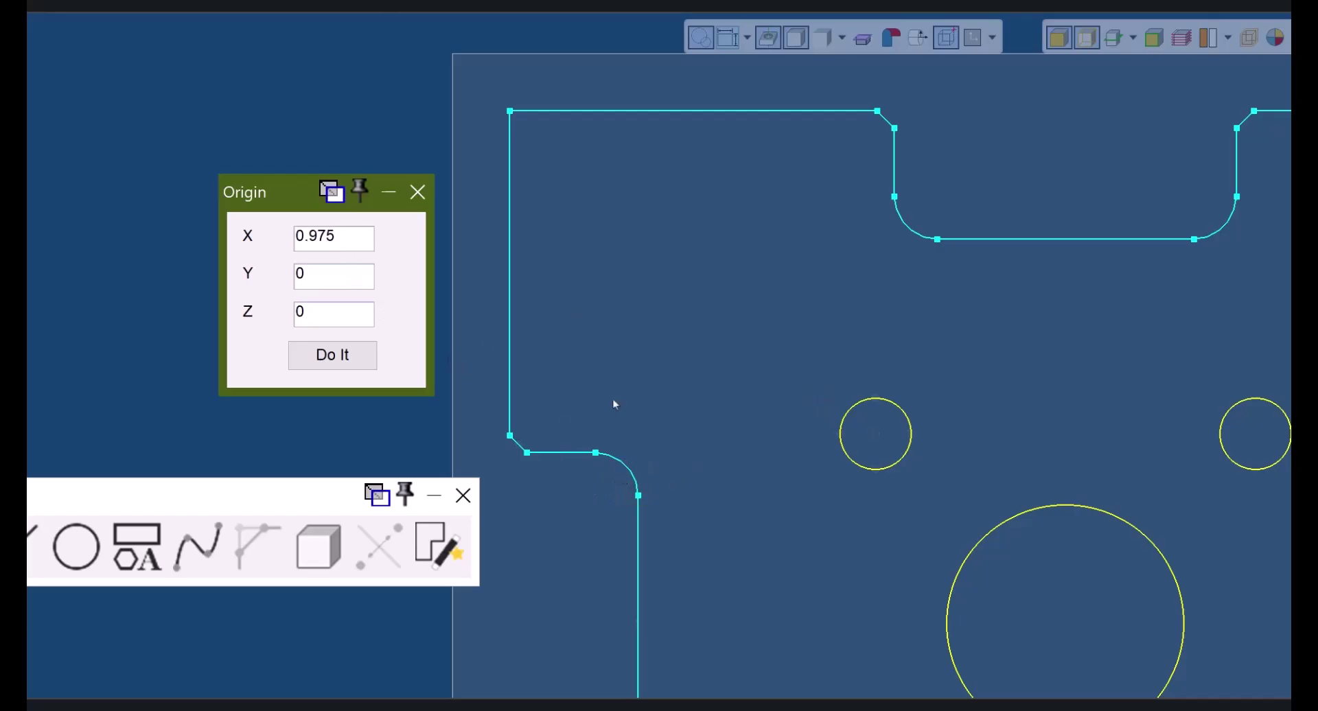
{"action": "left_click", "coordinate": [639, 495]}
Step: Fill the bolt circle's centre coordinates from the upper-right hole and its radius from the upper-left hole, and close the settings without creating it
{"action": "left_click", "coordinate": [230, 493]}
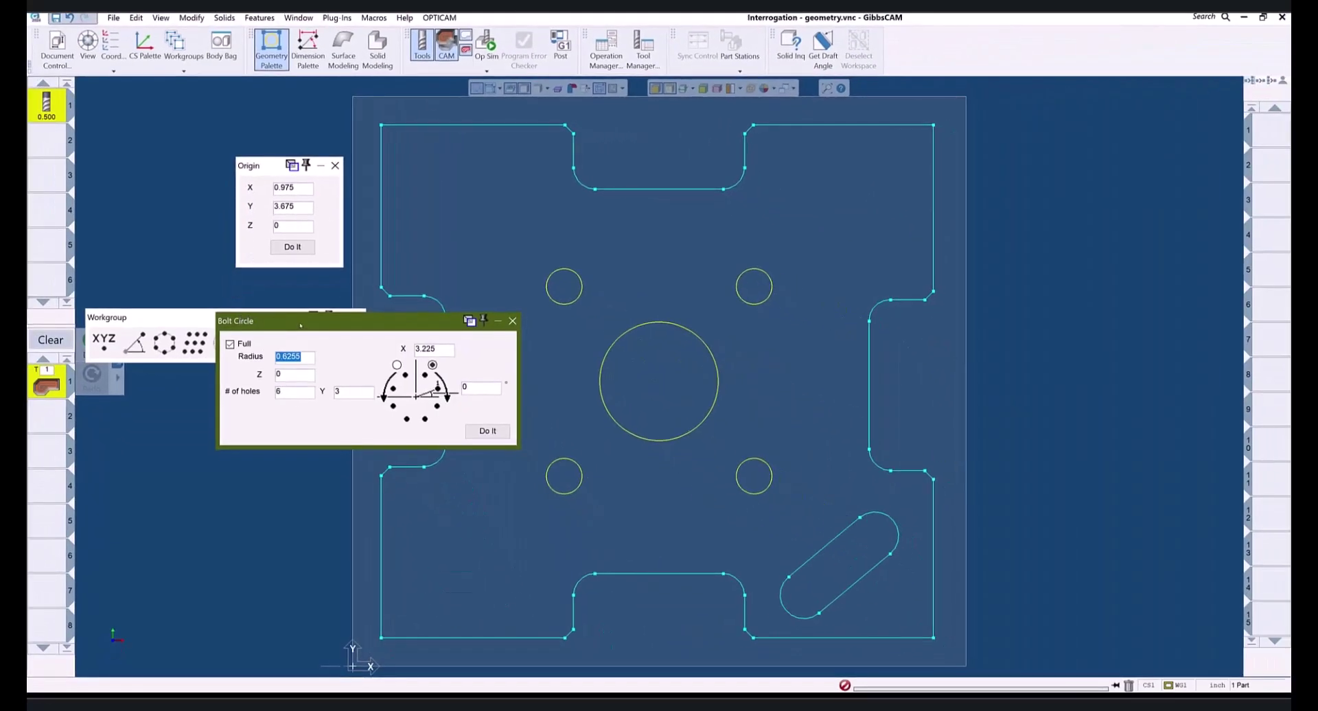
{"action": "left_click_drag", "start_coordinate": [300, 326], "coordinate": [302, 326]}
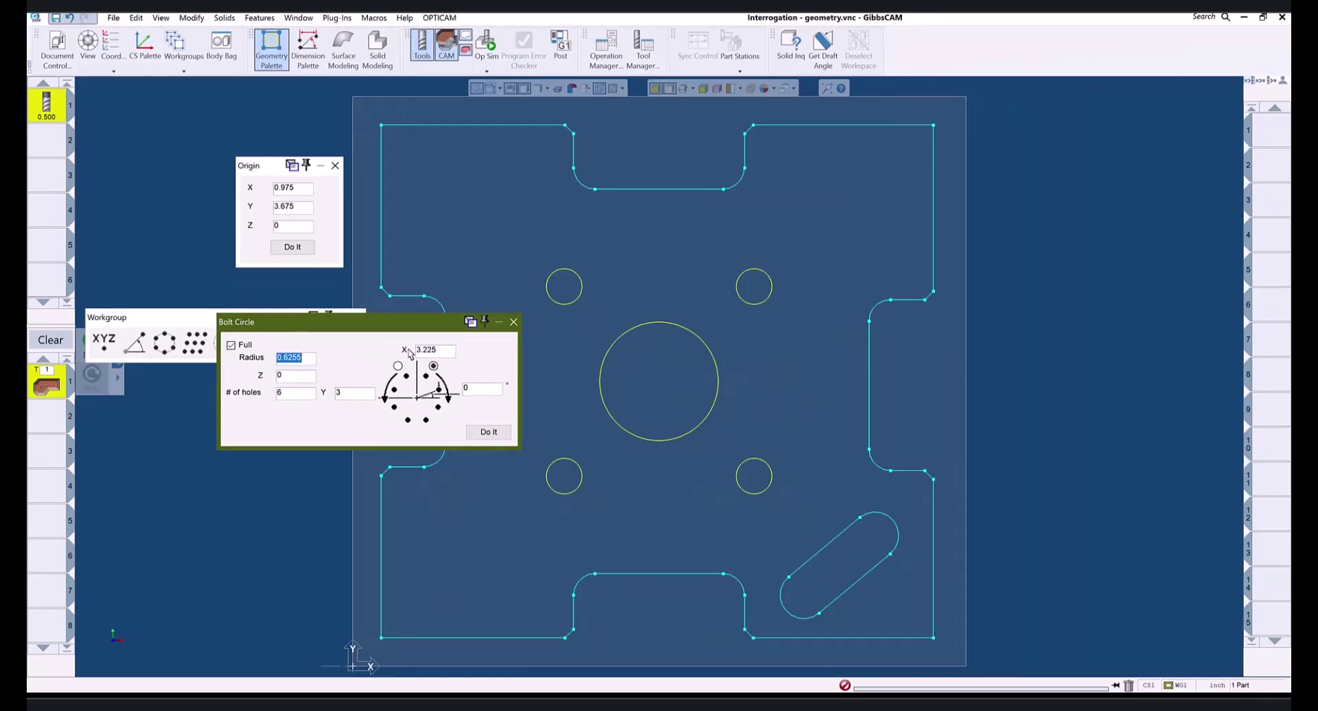
{"action": "left_click", "coordinate": [441, 350]}
{"action": "type", "text": "0"}
{"action": "key", "text": "Tab"}
{"action": "left_click", "coordinate": [740, 274]}
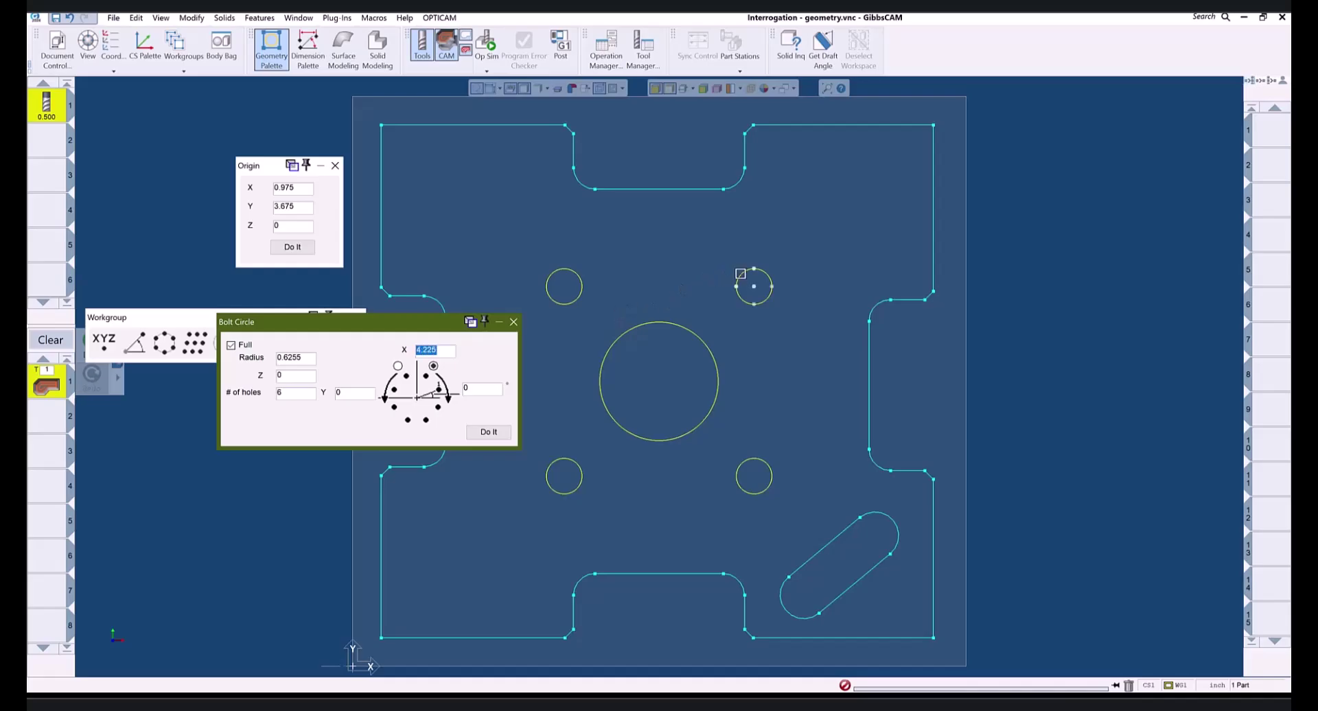
{"action": "left_click", "coordinate": [349, 397]}
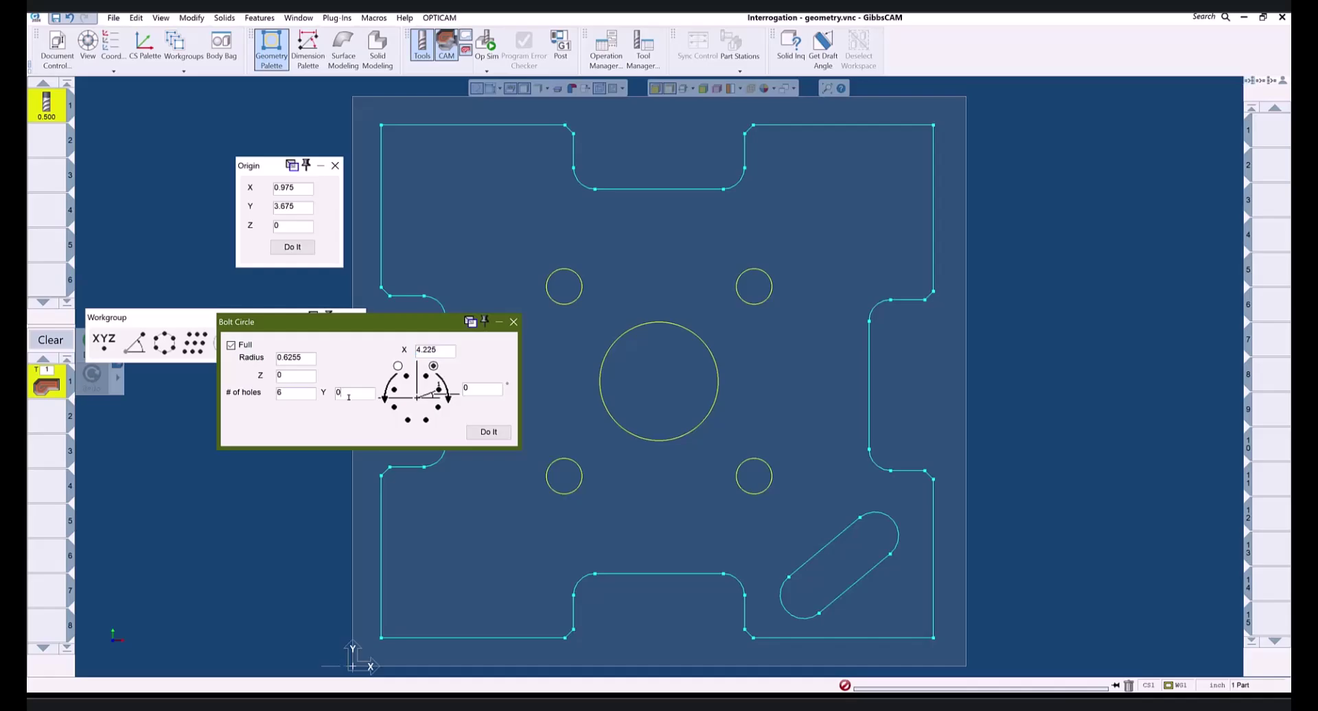
{"action": "left_click", "coordinate": [738, 276]}
{"action": "left_click_drag", "start_coordinate": [311, 359], "coordinate": [258, 359]}
{"action": "left_click", "coordinate": [551, 276]}
{"action": "left_click", "coordinate": [513, 323]}
Step: Set milling tool #1's diameter to 0.375 inch and return to the main geometry creation commands
{"action": "double_click", "coordinate": [45, 117]}
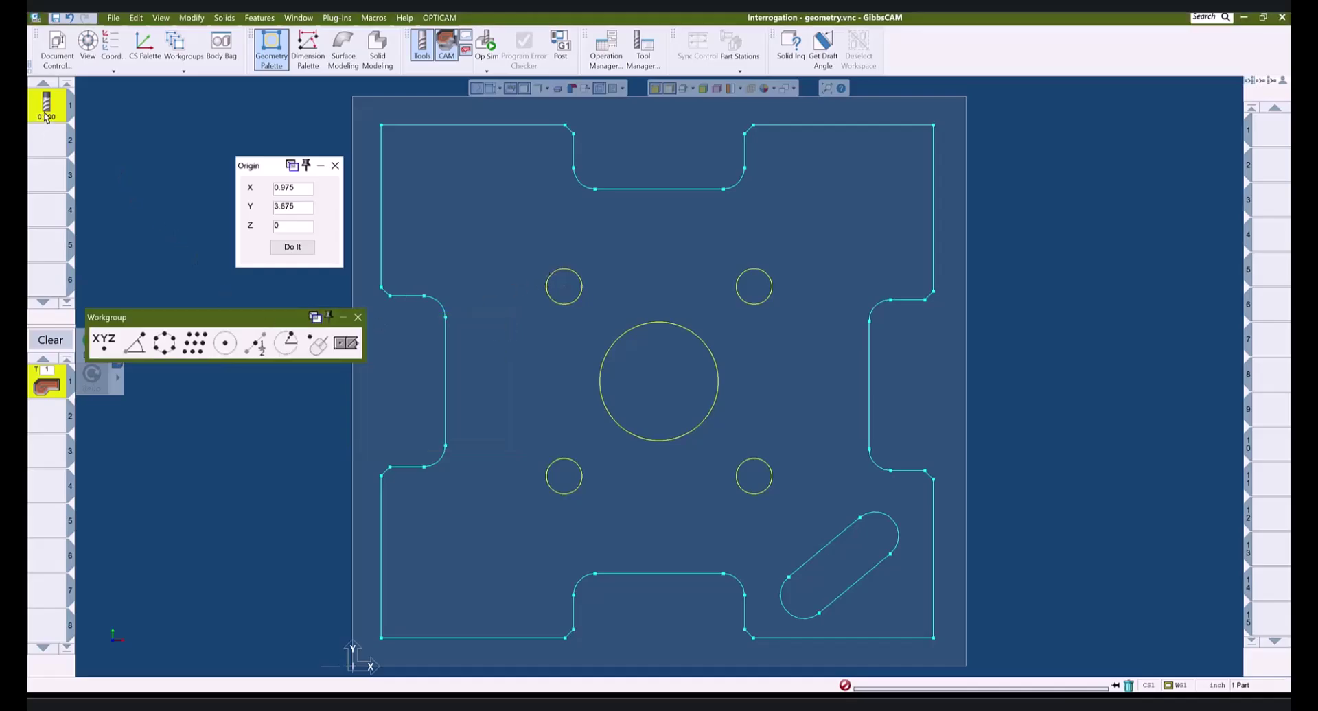
{"action": "left_click", "coordinate": [539, 255]}
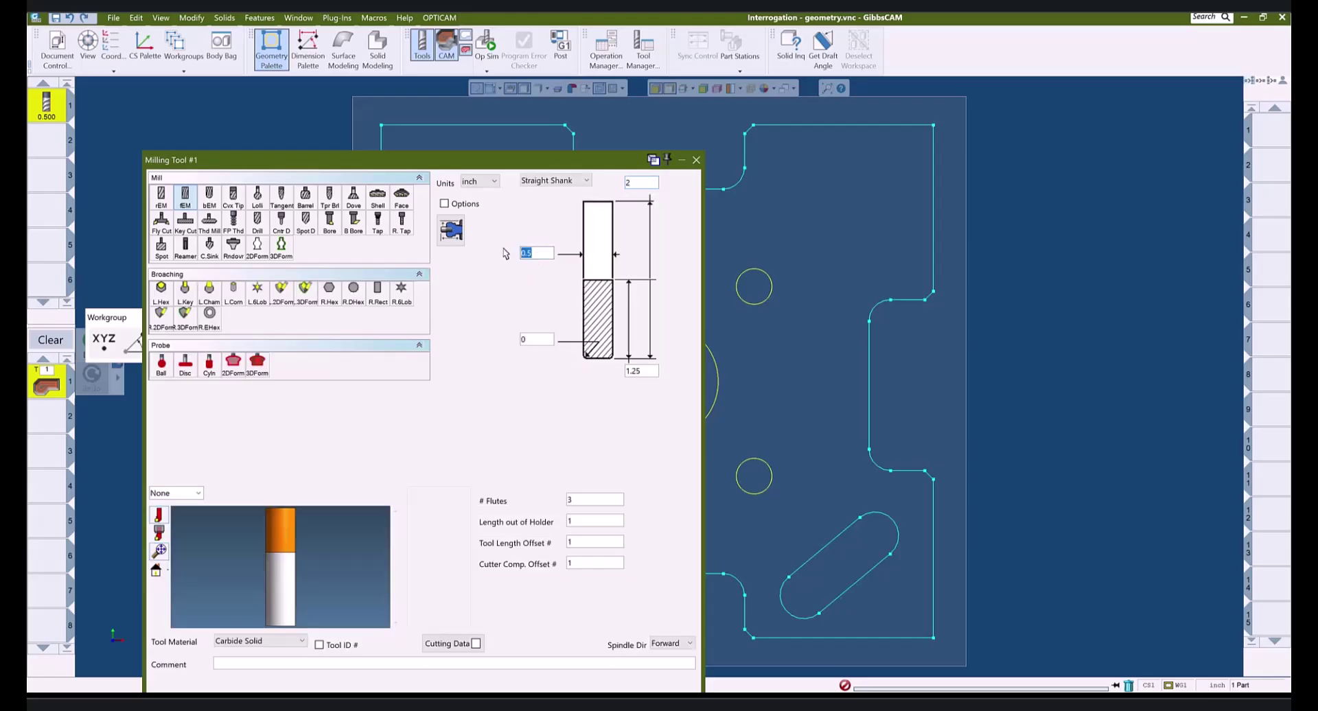
{"action": "type", "text": ".375"}
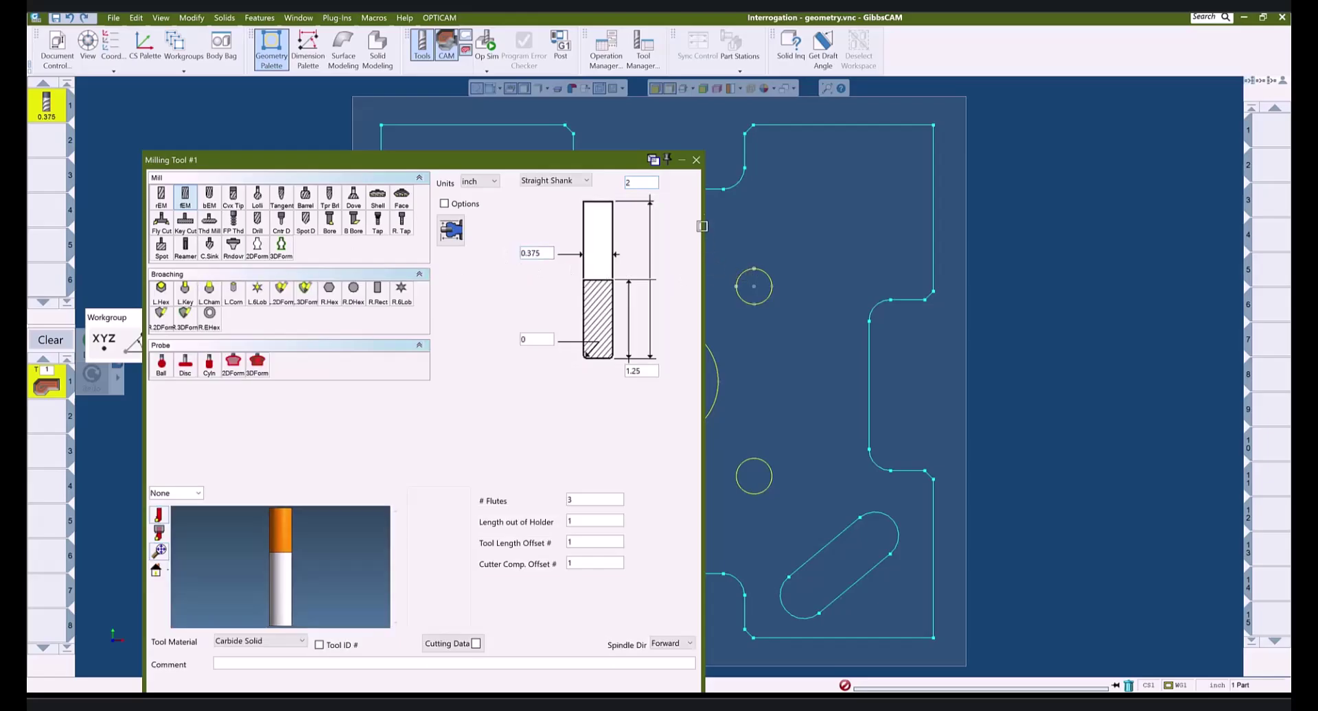
{"action": "left_click", "coordinate": [696, 159]}
{"action": "left_click", "coordinate": [345, 345]}
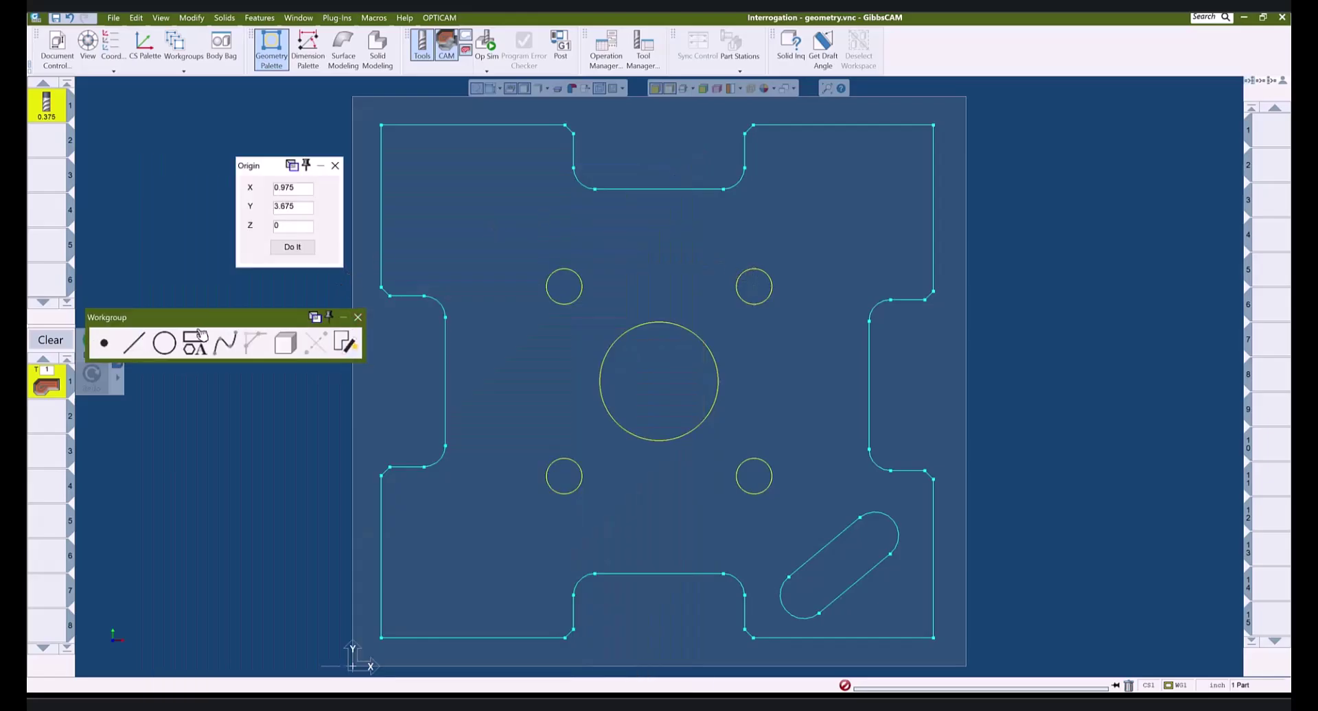
Step: Fill the roughing process's cut angle from the angled slot's lower straight edge and close the process
{"action": "double_click", "coordinate": [47, 382]}
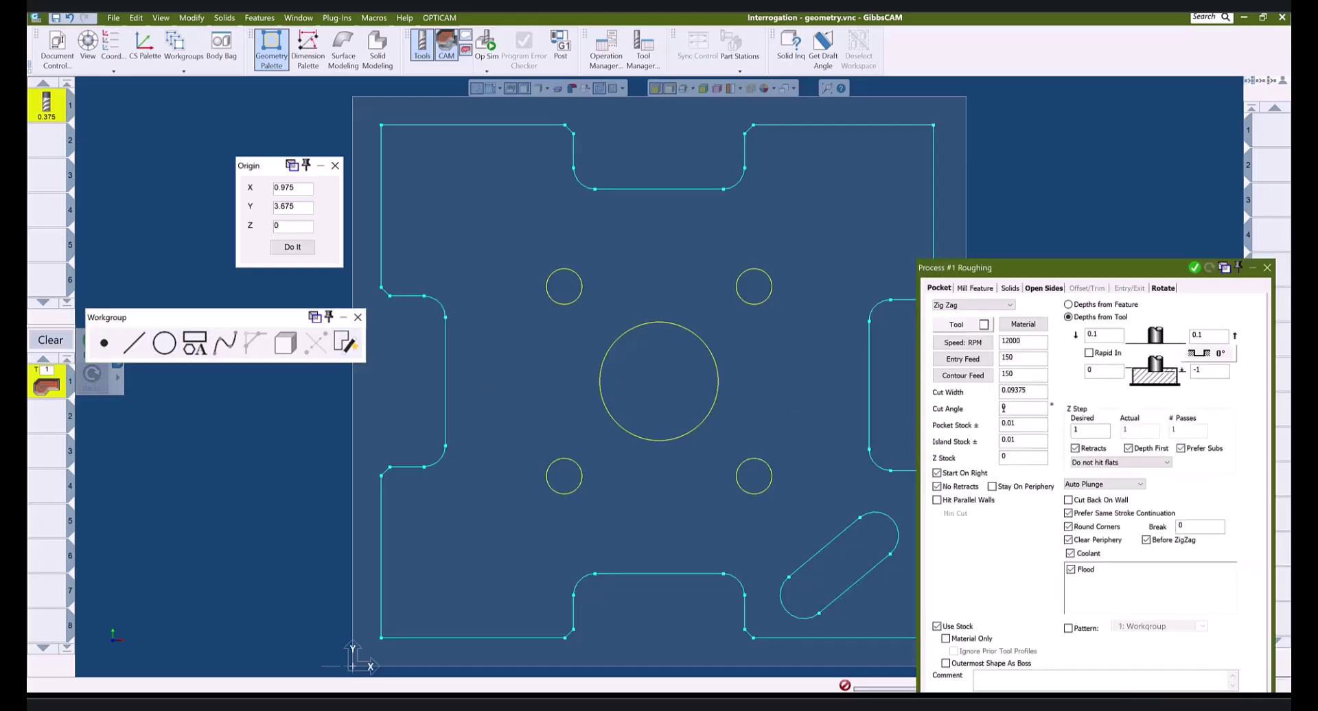
{"action": "left_click", "coordinate": [872, 577]}
{"action": "left_click", "coordinate": [1267, 267]}
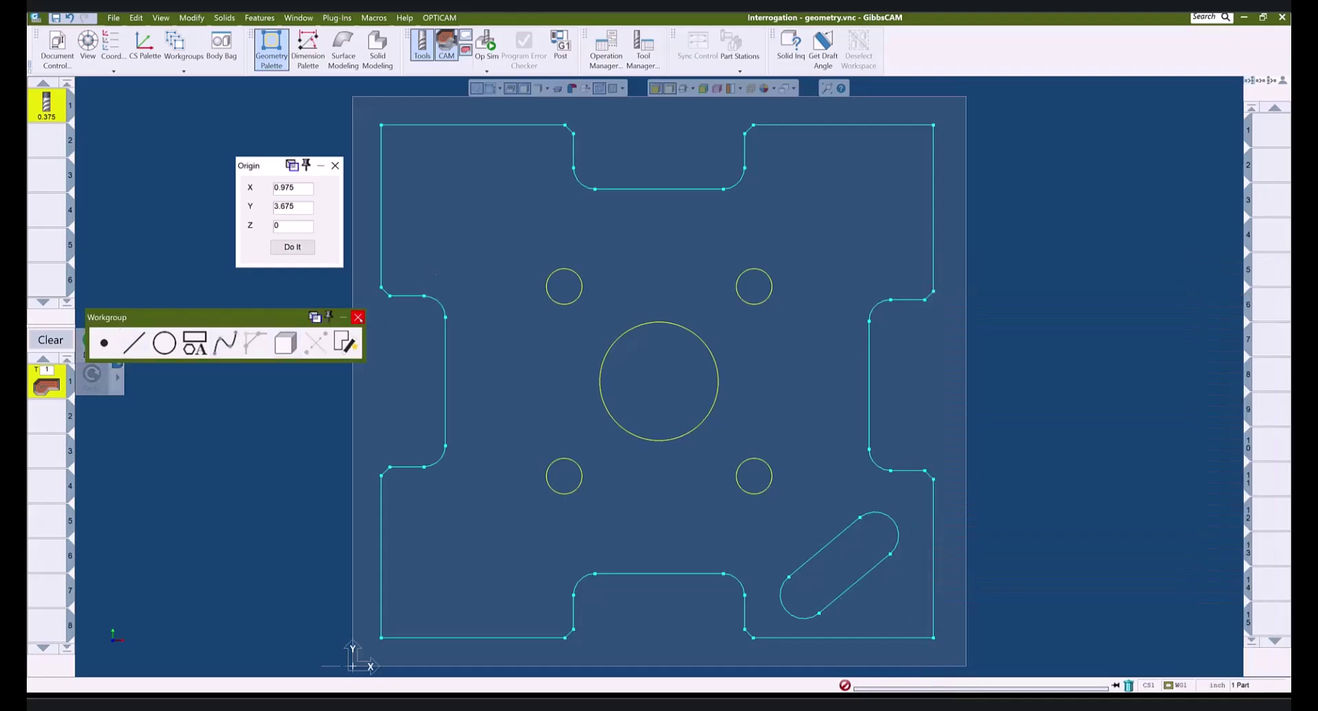
Step: Hide the geometry creation commands, the tool list and the CAM machining lists
{"action": "left_click", "coordinate": [357, 316]}
{"action": "left_click", "coordinate": [422, 44]}
{"action": "left_click", "coordinate": [446, 43]}
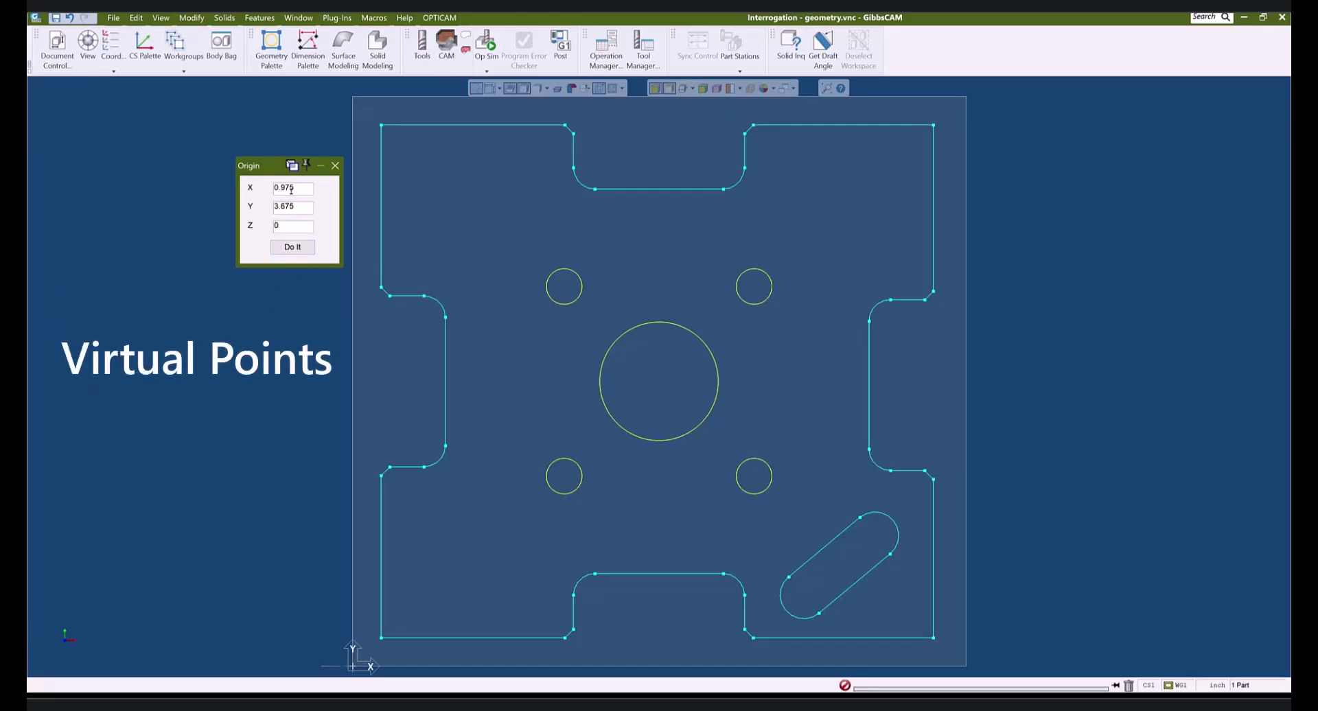
Step: Reset the origin's X and Y to 0 in the geometry part
{"action": "double_click", "coordinate": [294, 187]}
{"action": "type", "text": "0"}
{"action": "key", "text": "Tab"}
{"action": "type", "text": "0"}
{"action": "key", "text": "Tab"}
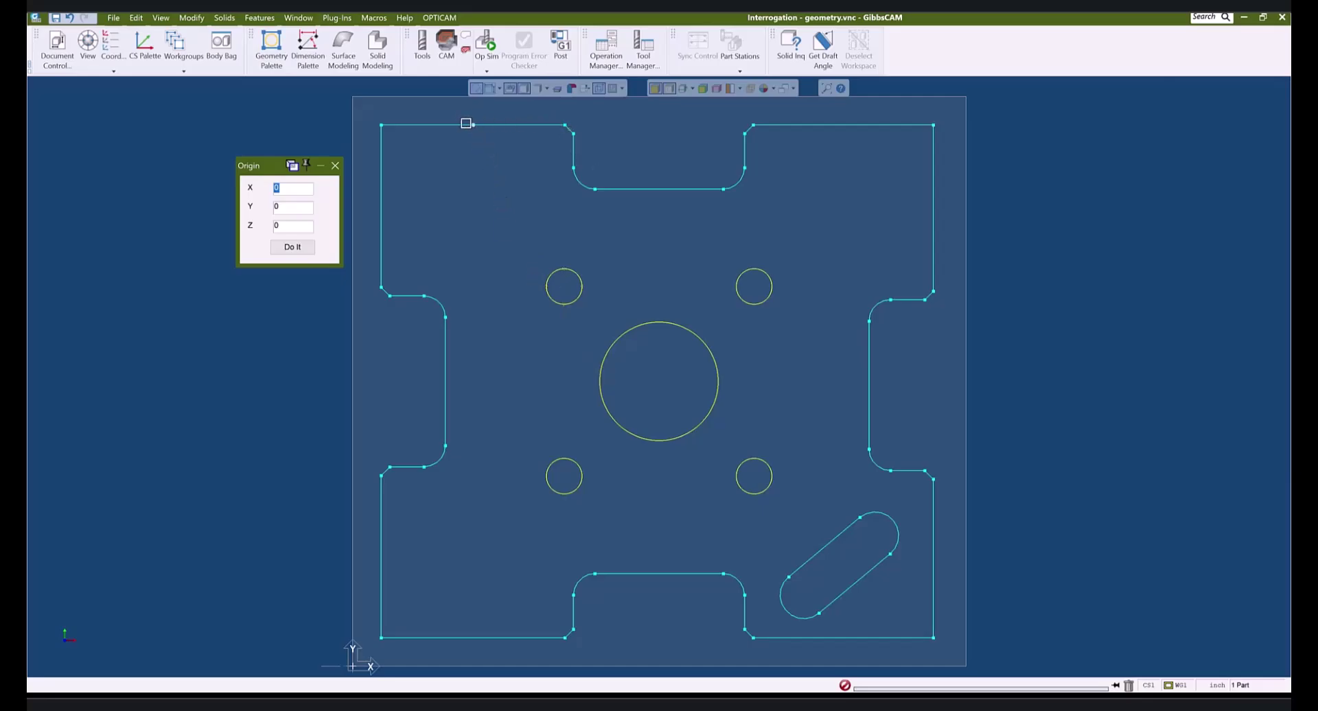
{"action": "scroll", "coordinate": [425, 199], "scroll_direction": "down", "scroll_amount": 1}
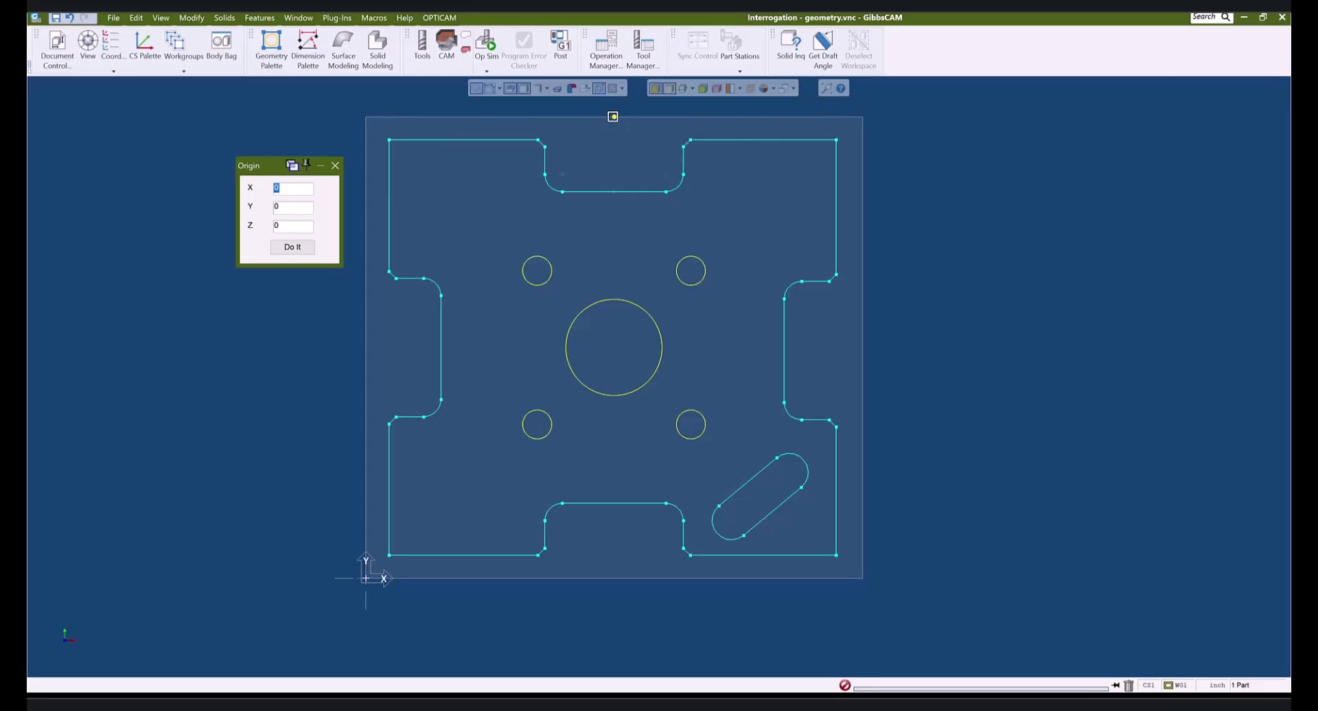
Step: Switch to the Interrogation Solid.vnc part and hide its wireframe geometry so only the solid is shown
{"action": "mouse_move", "coordinate": [492, 703]}
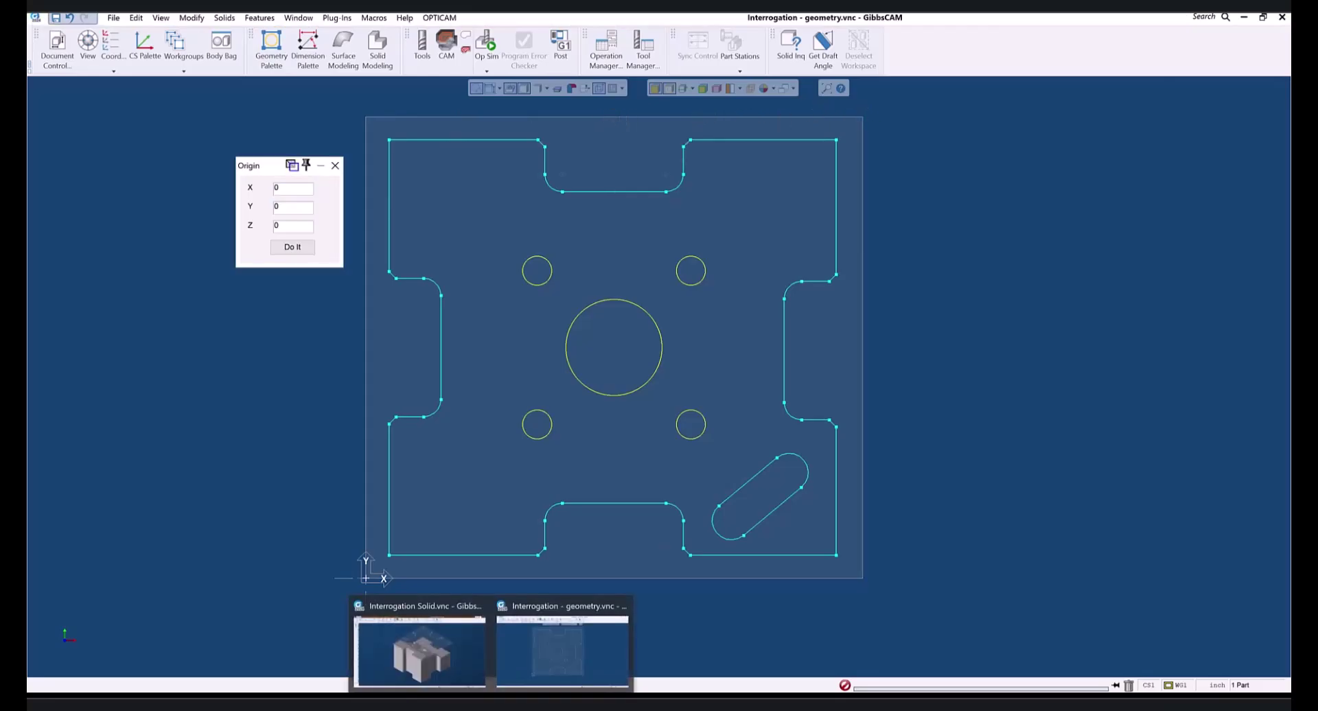
{"action": "left_click", "coordinate": [444, 661]}
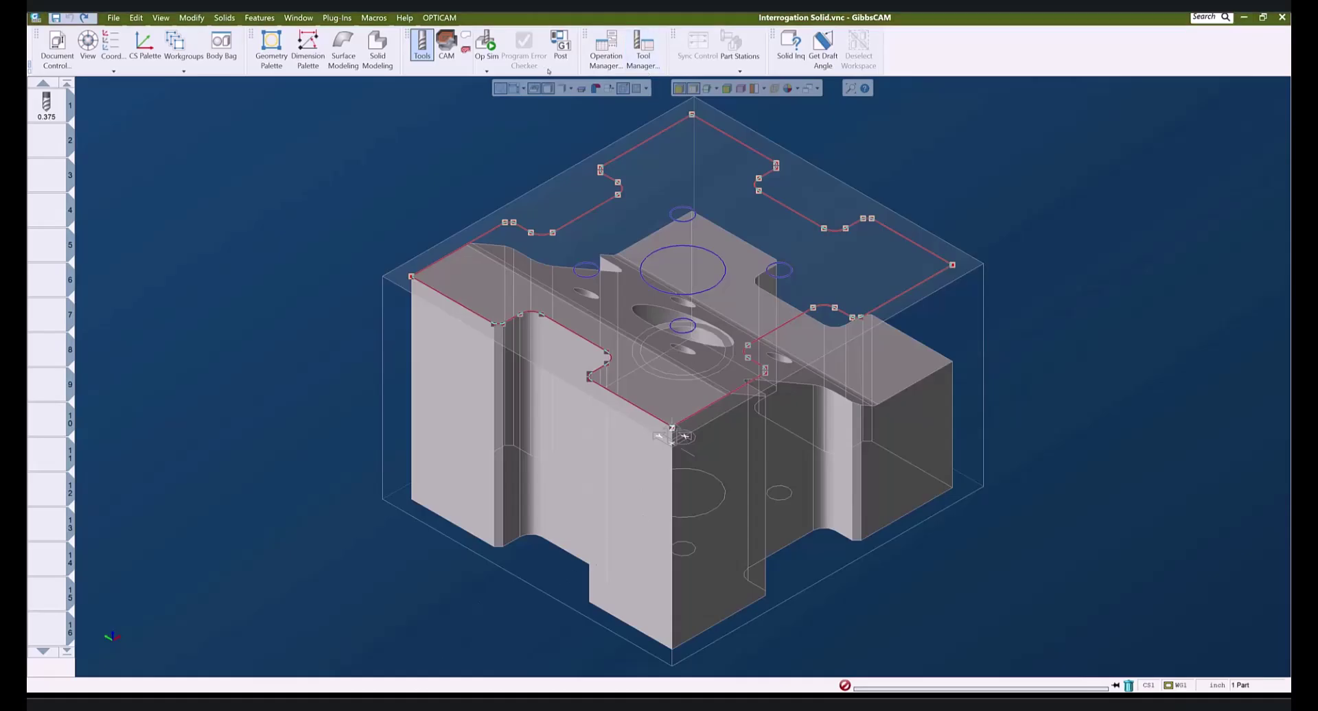
{"action": "left_click", "coordinate": [501, 89]}
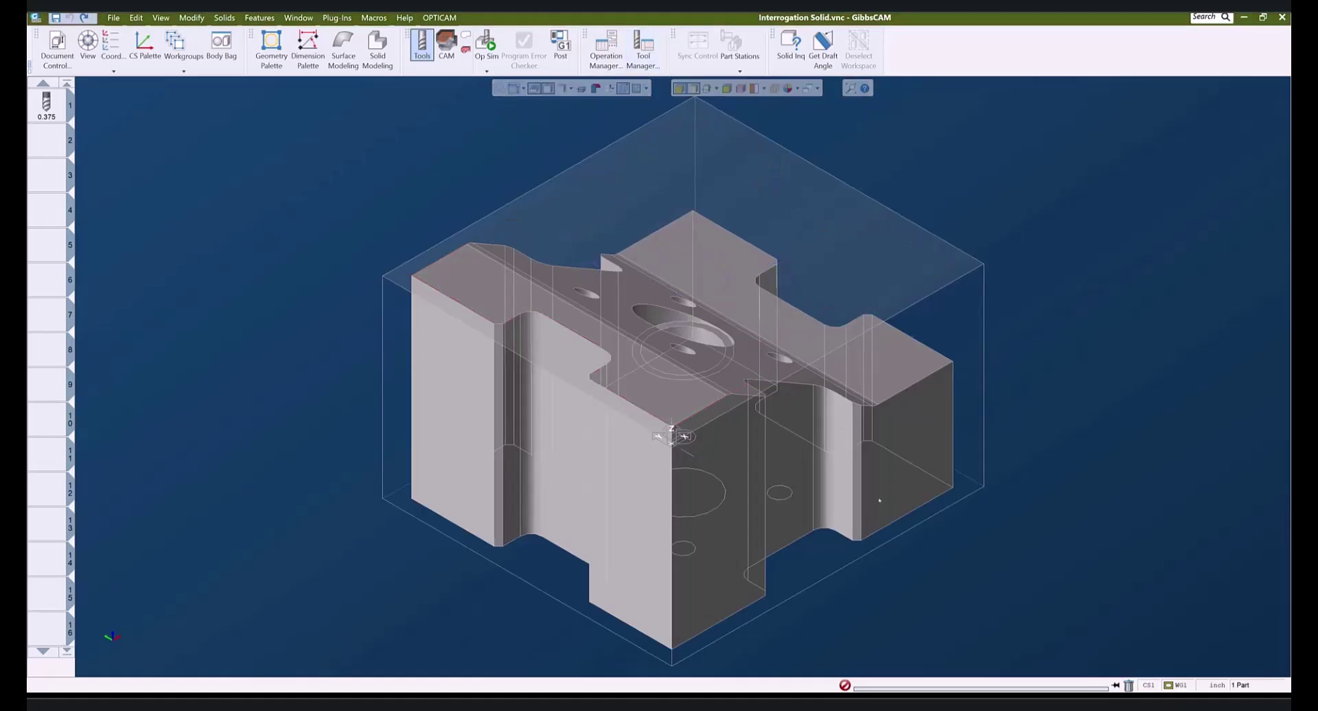
{"action": "middle_click_drag", "start_coordinate": [877, 494], "coordinate": [492, 444]}
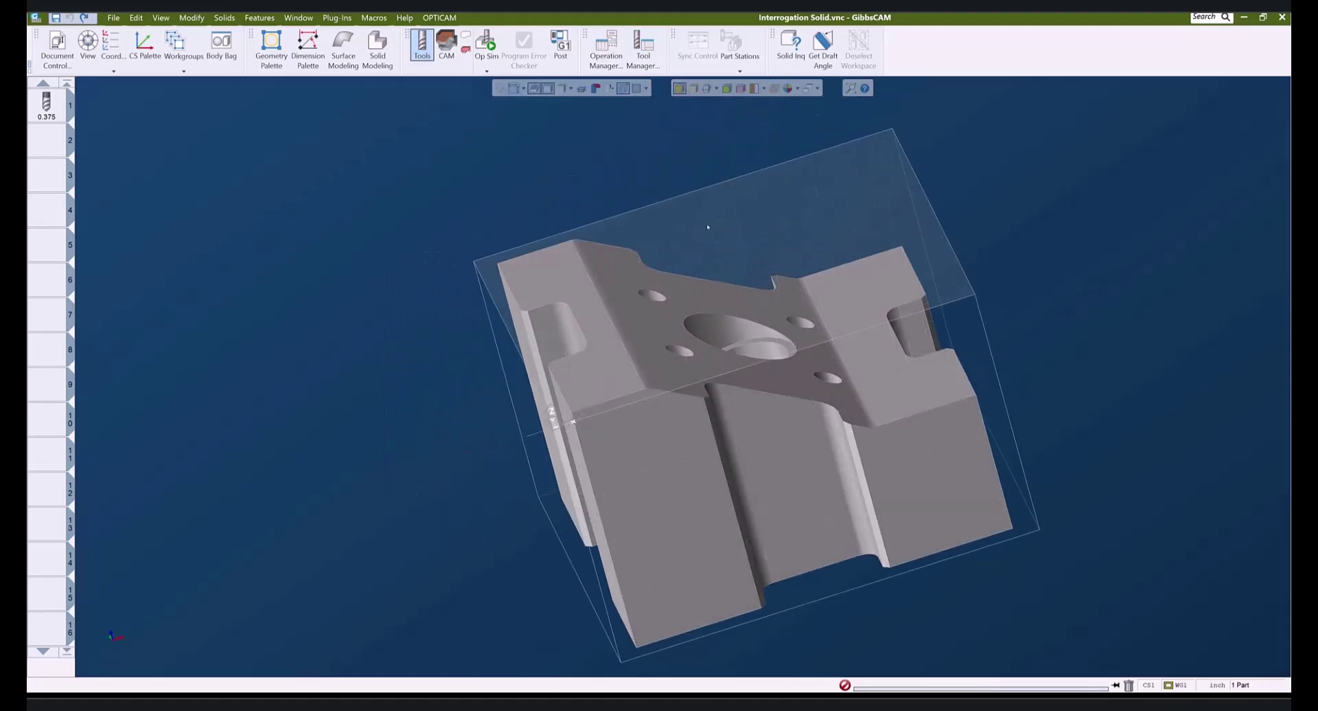
Step: Select the solid's upper face containing the holes and bore, inspect it, and clear the selection
{"action": "left_click", "coordinate": [699, 291]}
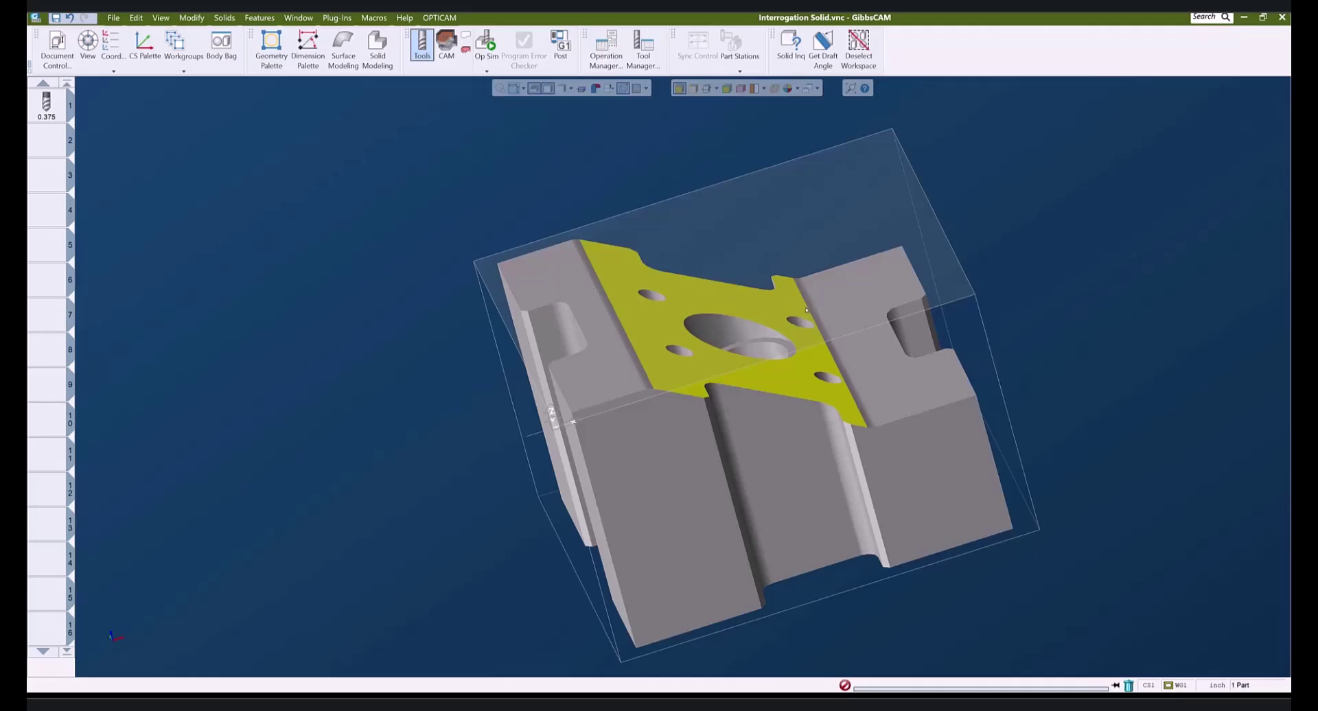
{"action": "middle_click_drag", "start_coordinate": [1032, 469], "coordinate": [586, 514]}
{"action": "middle_click_drag", "start_coordinate": [1045, 343], "coordinate": [1034, 514]}
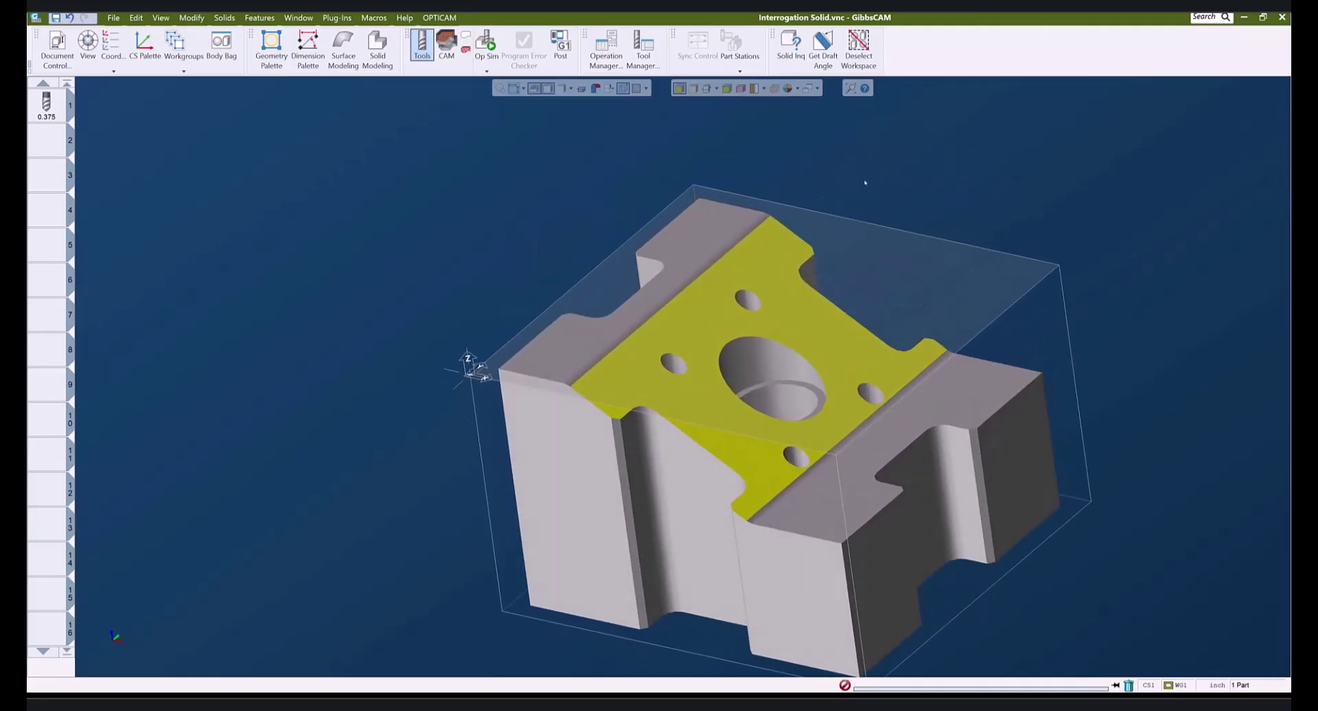
{"action": "left_click", "coordinate": [860, 184]}
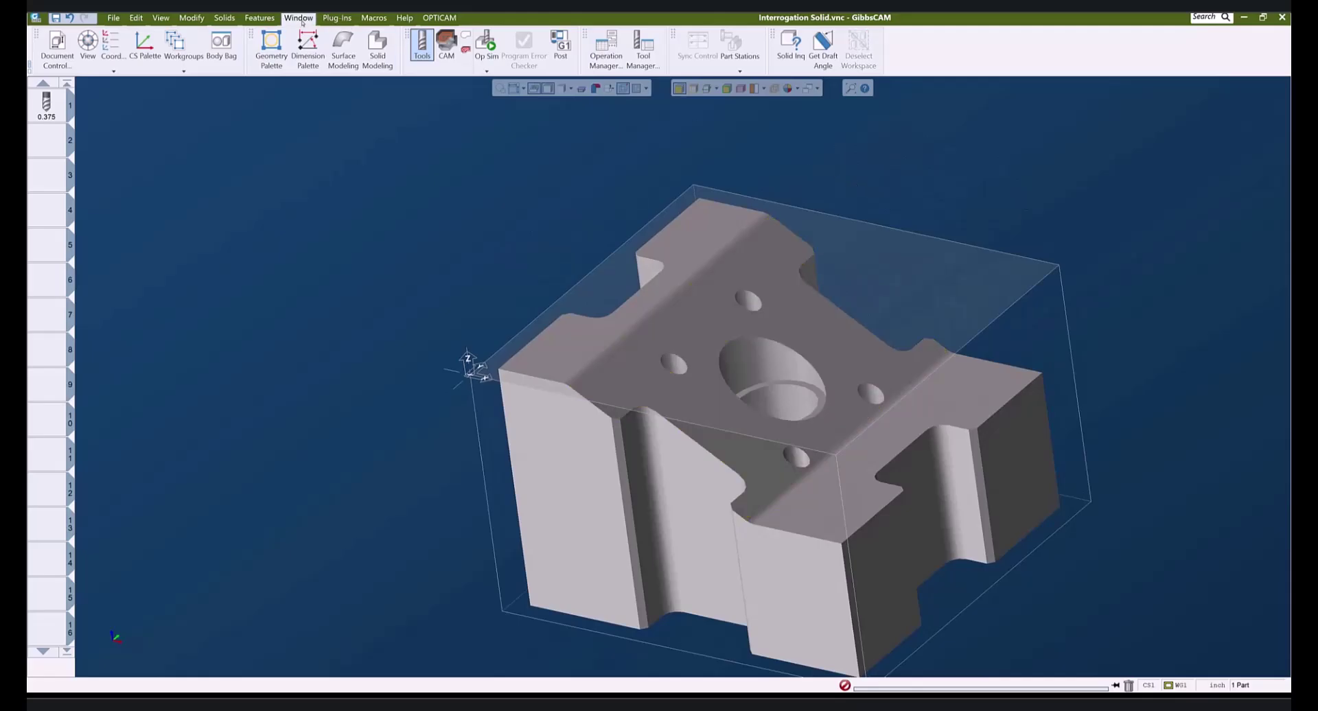
Step: Open the Move Part Origin settings for the solid part and place them beside the coordinate origin
{"action": "left_click", "coordinate": [224, 17]}
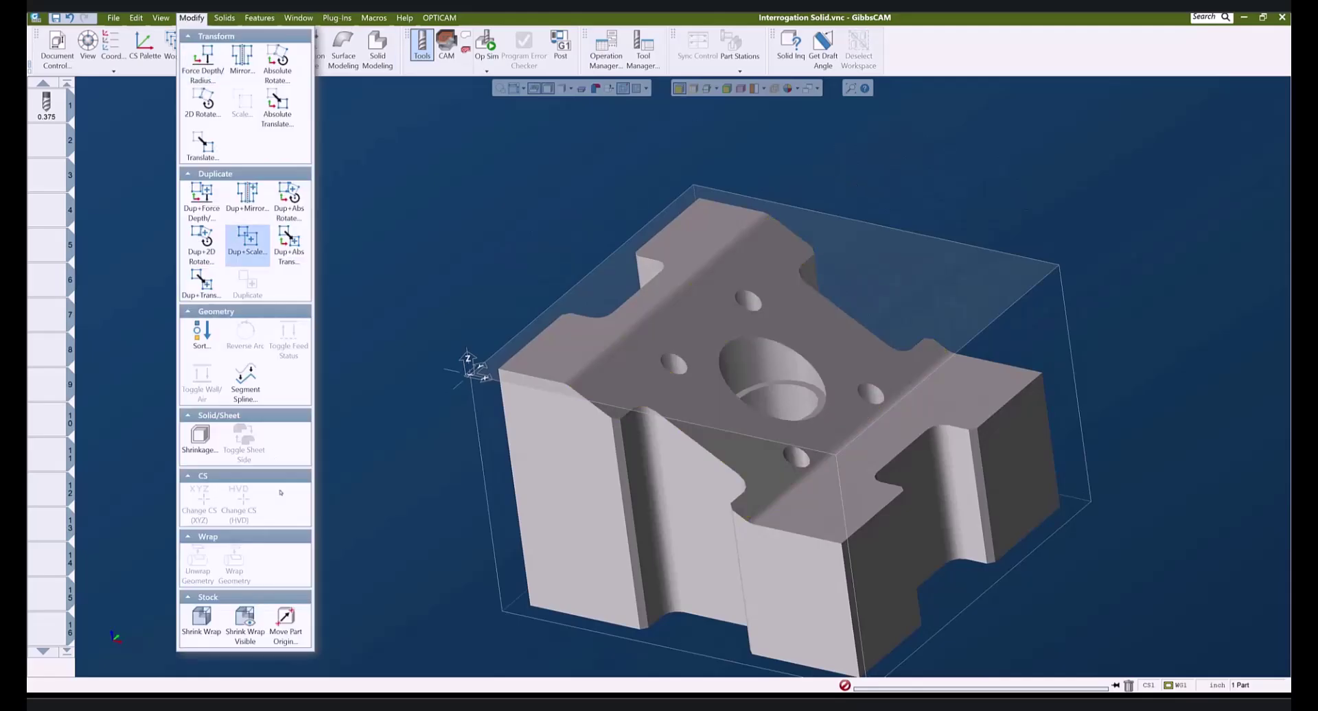
{"action": "left_click", "coordinate": [285, 621]}
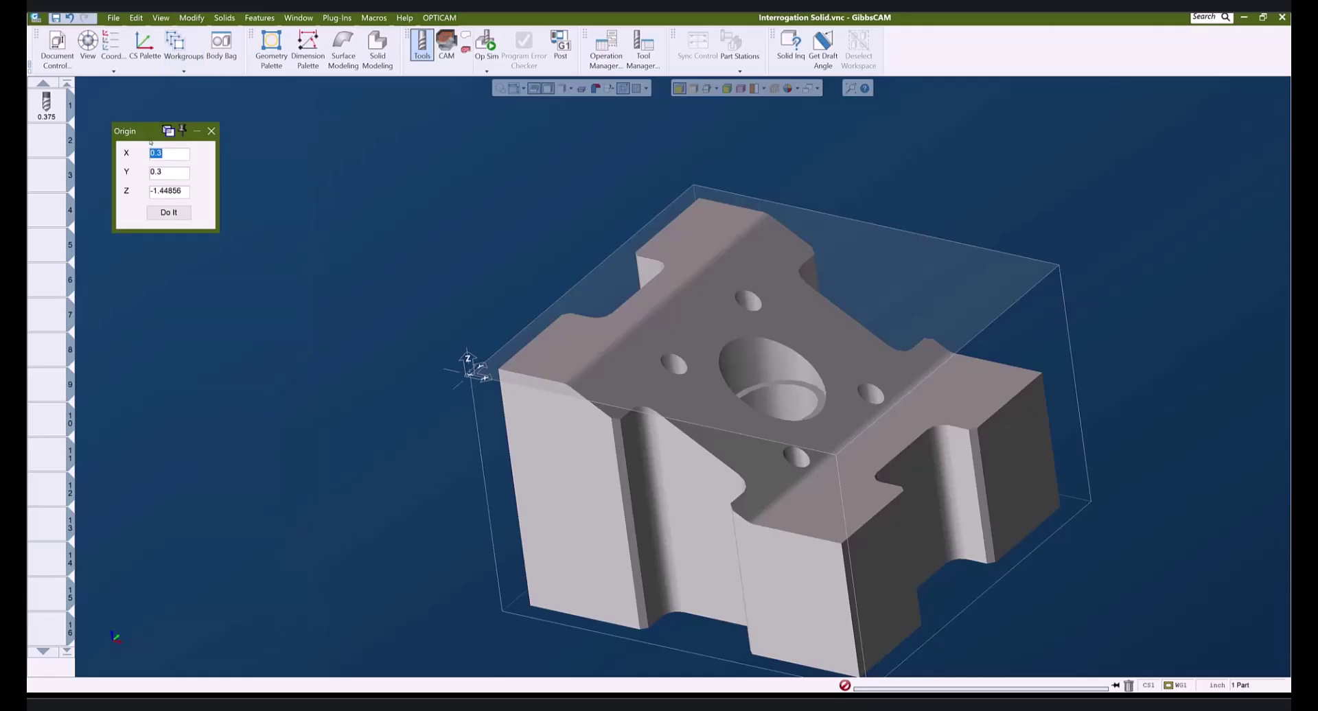
{"action": "left_click_drag", "start_coordinate": [148, 132], "coordinate": [369, 261]}
{"action": "middle_click_drag", "start_coordinate": [550, 456], "coordinate": [549, 621]}
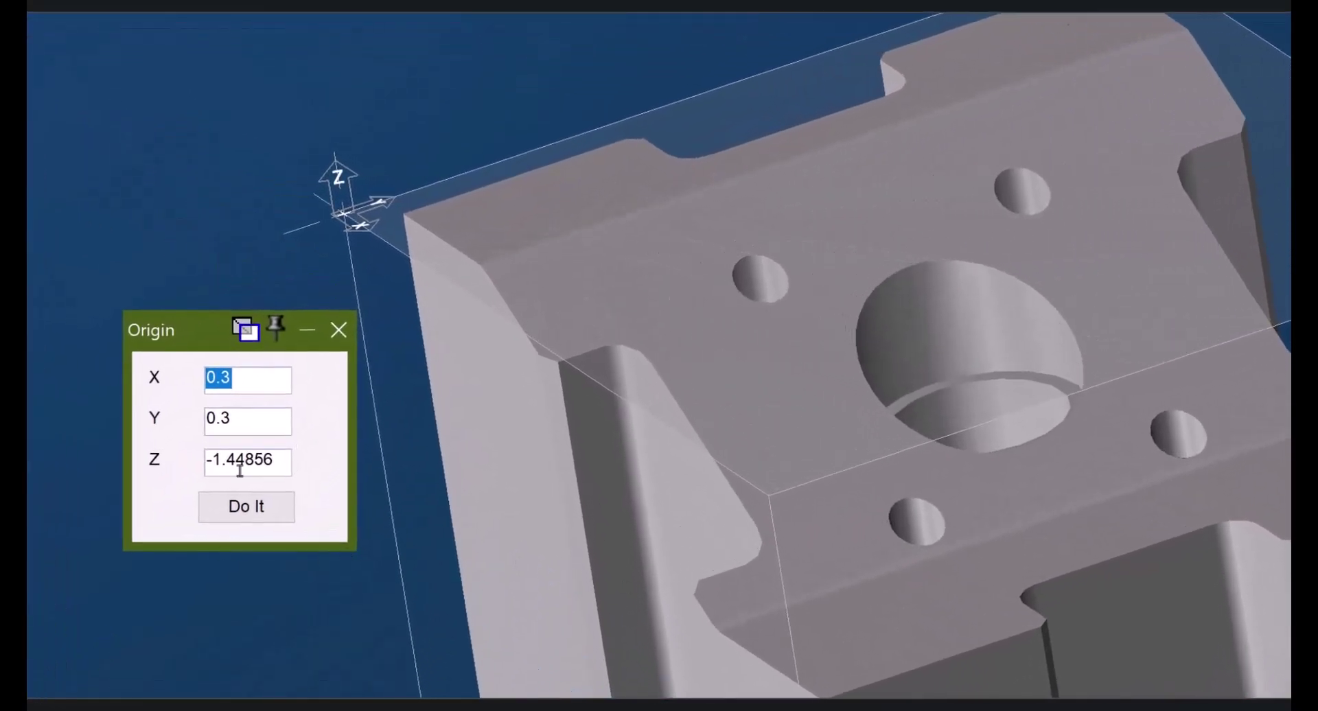
Step: Set the origin's Z to -4, replace it with the depth picked from the large bore's wall, and close the settings without applying
{"action": "double_click", "coordinate": [403, 321]}
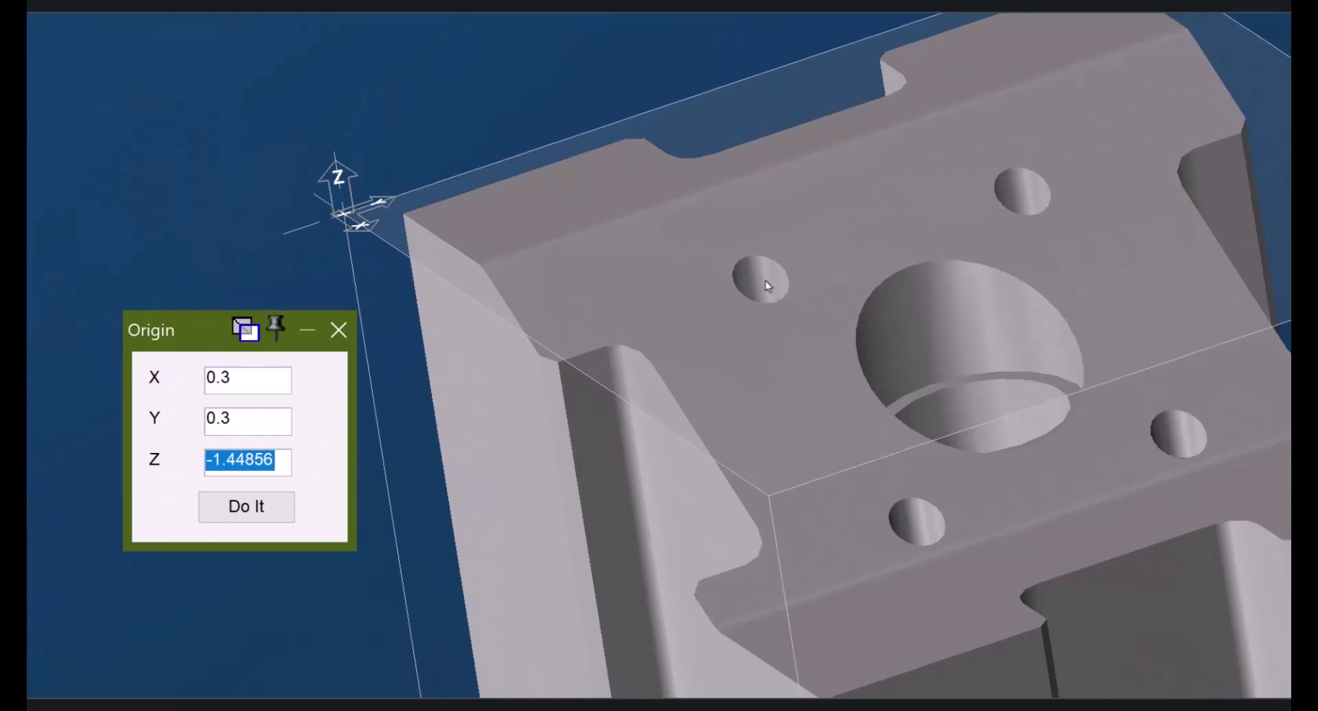
{"action": "type", "text": "-4"}
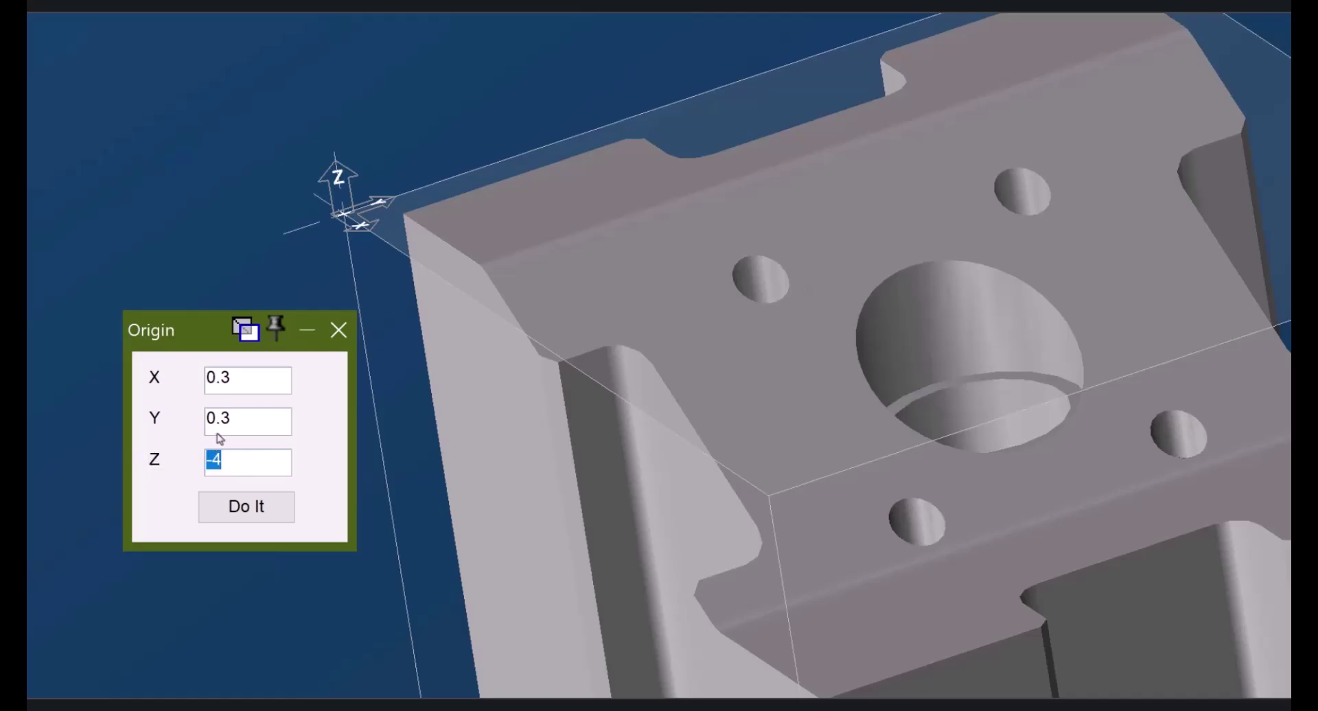
{"action": "left_click", "coordinate": [926, 323]}
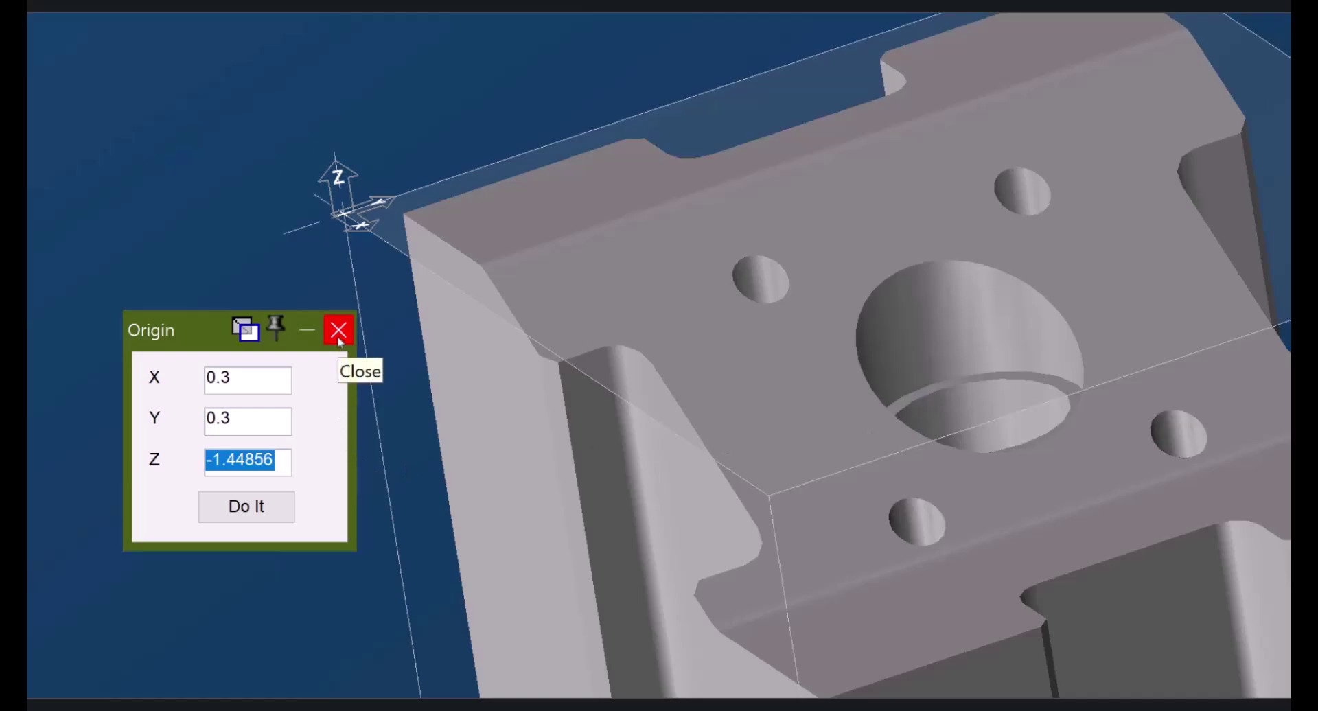
{"action": "left_click", "coordinate": [239, 378]}
{"action": "left_click_drag", "start_coordinate": [690, 154], "coordinate": [984, 394]}
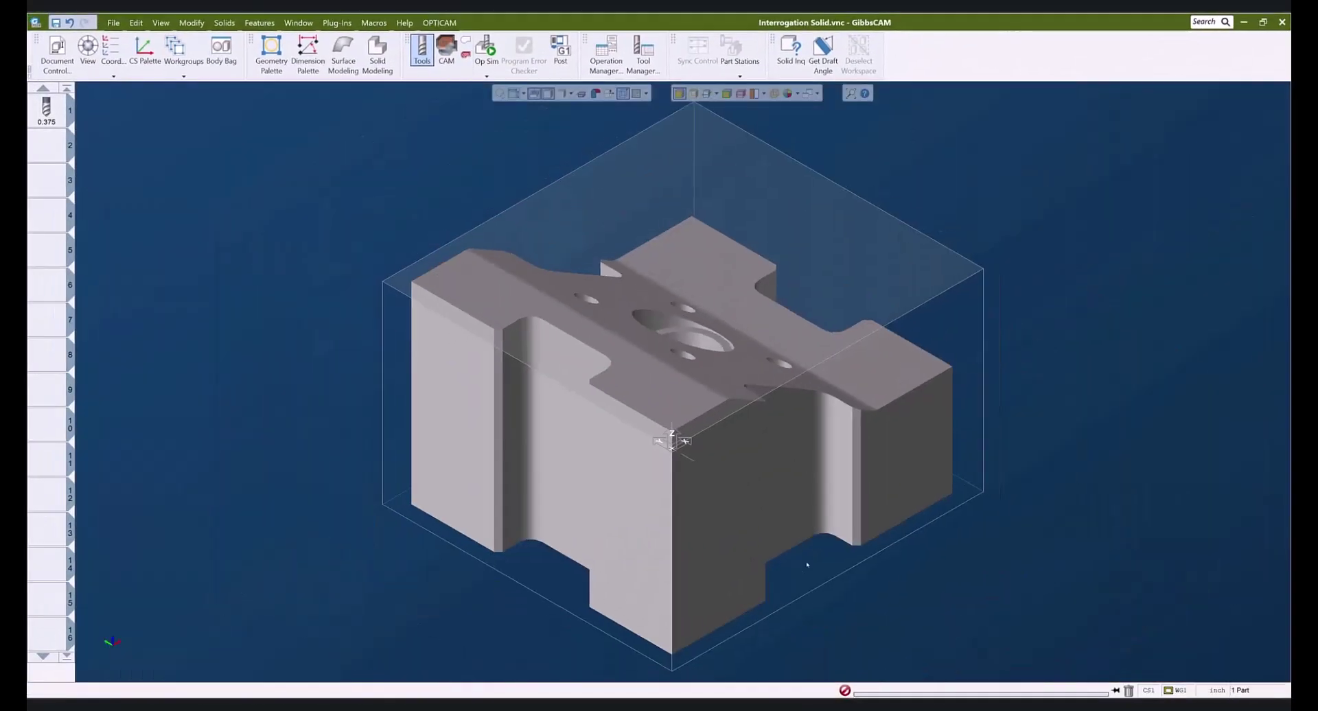
Step: Create a Holes process in the first process slot using the 0.375 tool
{"action": "mouse_move", "coordinate": [807, 565]}
{"action": "middle_mouse_down"}
{"action": "mouse_move", "coordinate": [171, 368]}
{"action": "mouse_move", "coordinate": [180, 401]}
{"action": "middle_mouse_up"}
{"action": "mouse_move", "coordinate": [845, 412]}
{"action": "middle_mouse_down"}
{"action": "mouse_move", "coordinate": [854, 550]}
{"action": "mouse_move", "coordinate": [623, 558]}
{"action": "middle_mouse_up"}
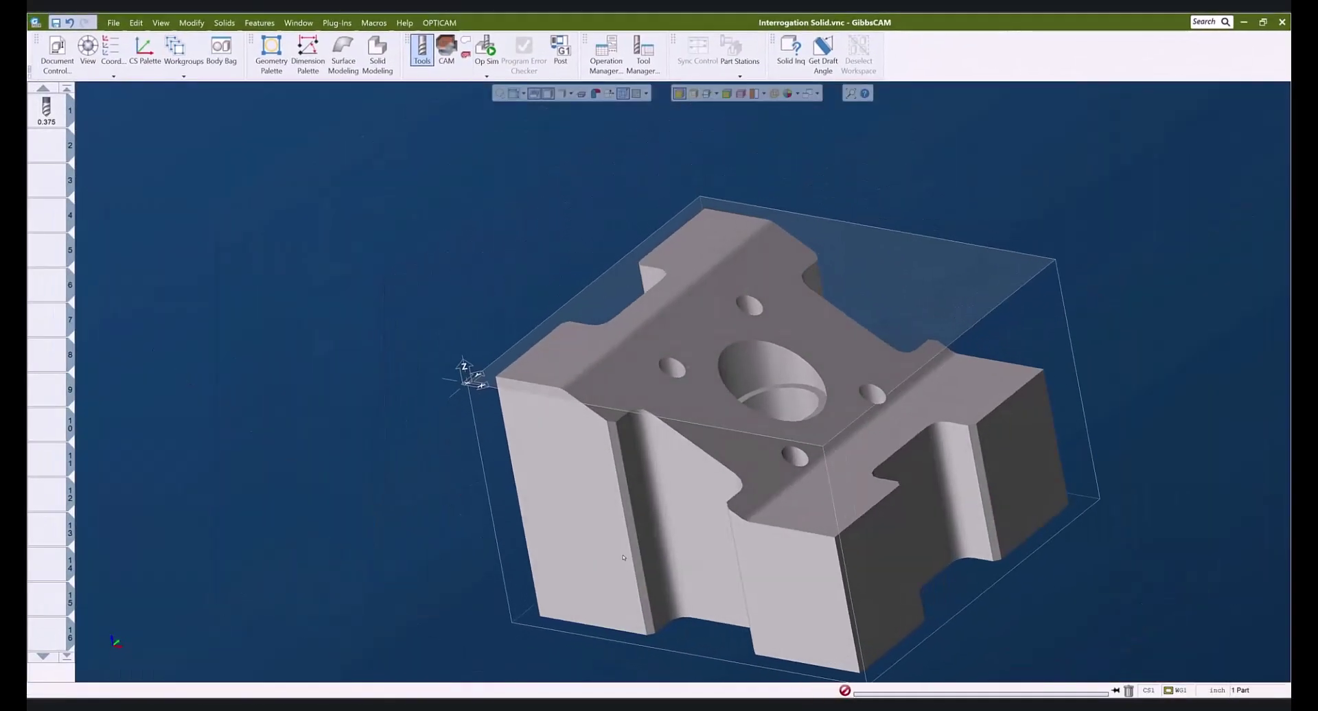
{"action": "middle_click_drag", "start_coordinate": [419, 460], "coordinate": [405, 436]}
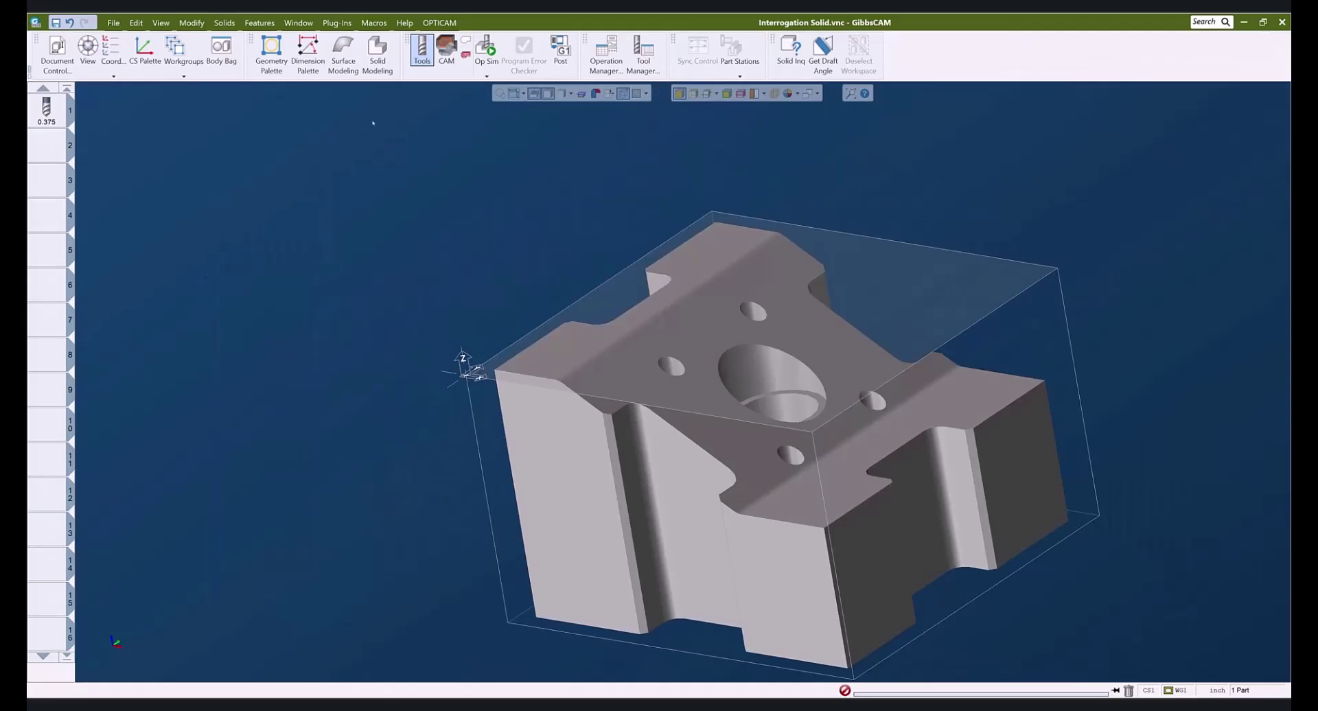
{"action": "left_click", "coordinate": [446, 50]}
{"action": "left_click", "coordinate": [49, 118]}
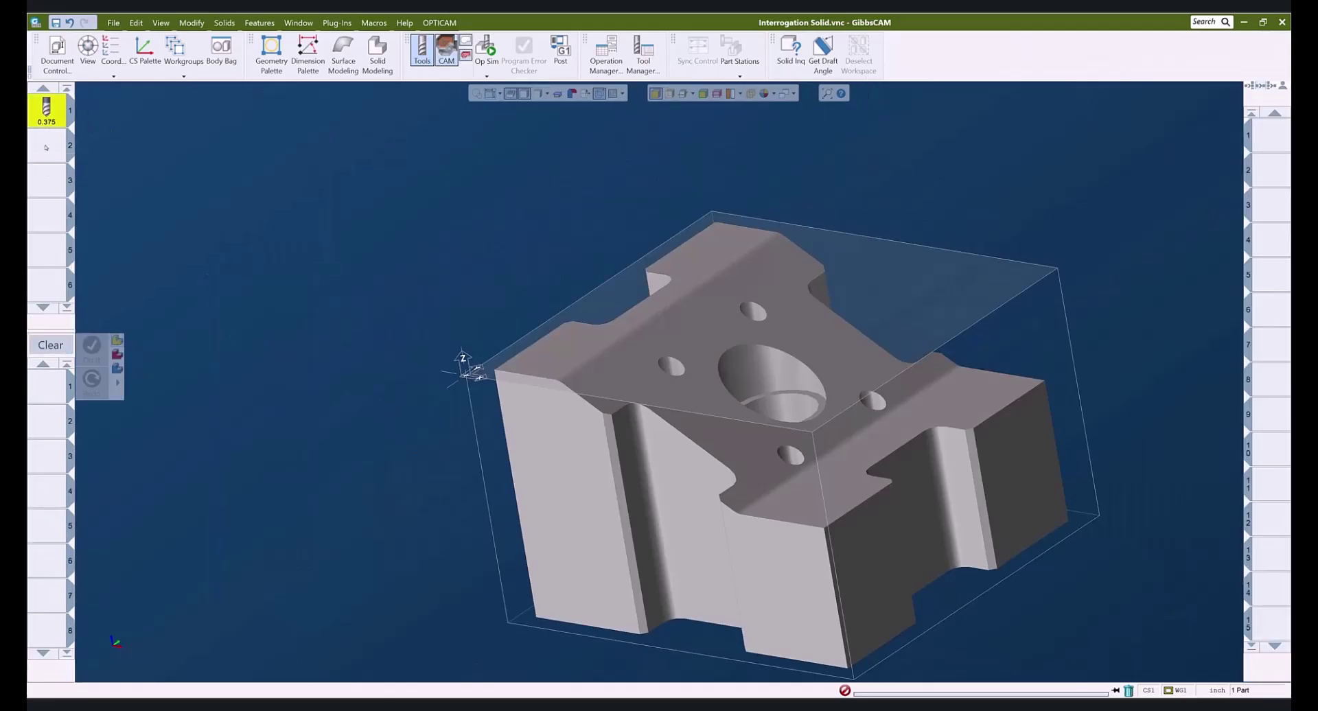
{"action": "left_click", "coordinate": [46, 384]}
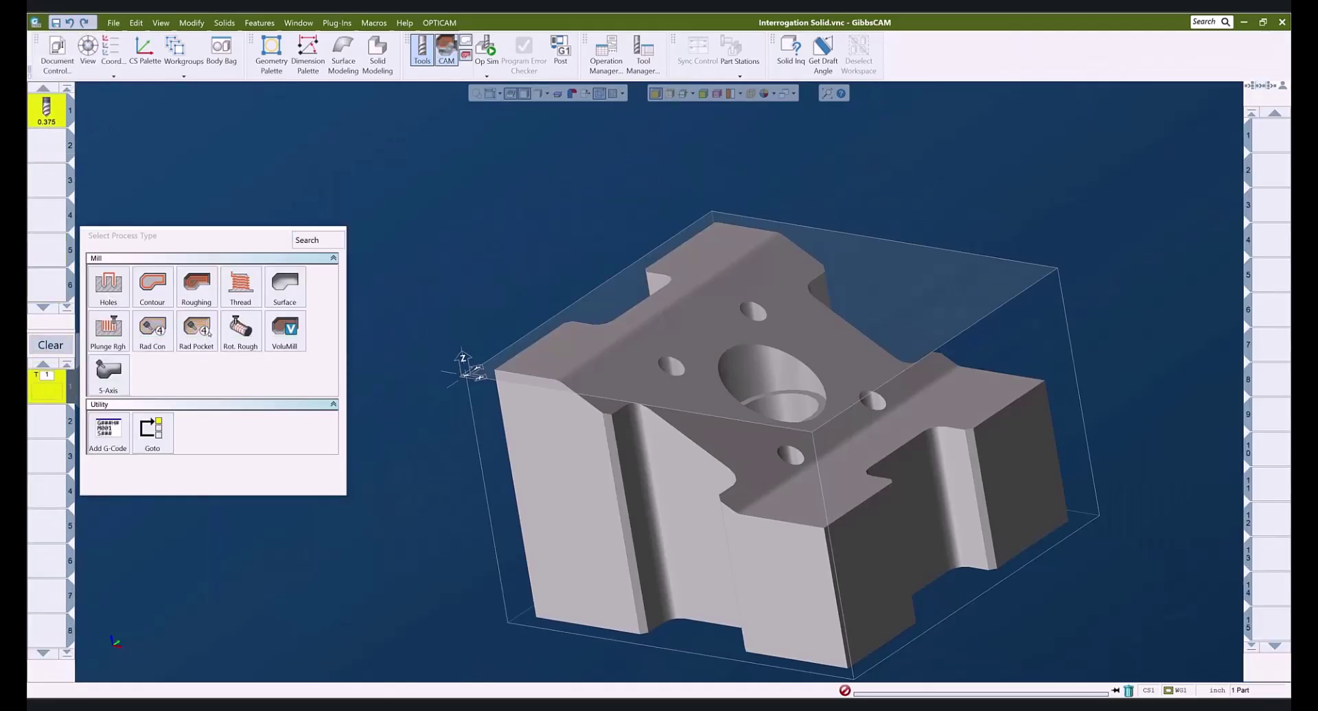
{"action": "left_click", "coordinate": [108, 287]}
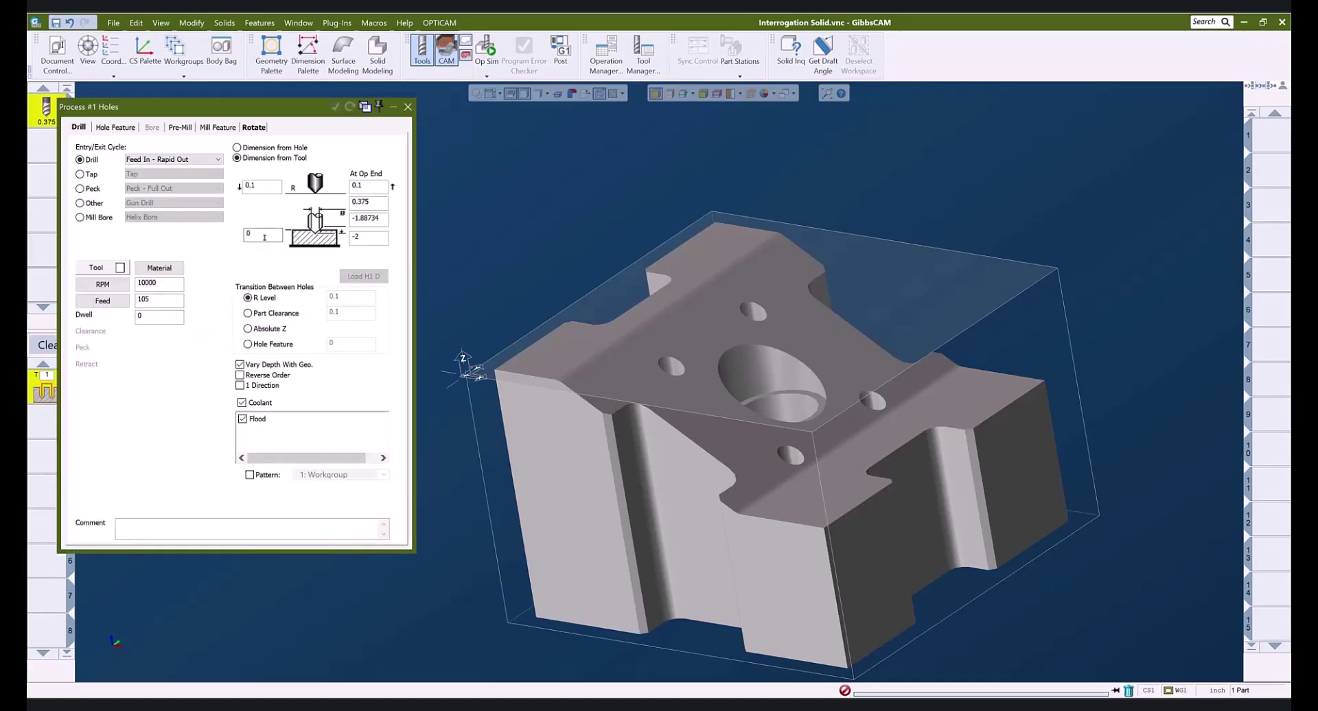
Step: Fill the hole surface Z with -0.31033 and the entry and exit clearances with -0.03349 by interrogating the part
{"action": "left_click", "coordinate": [265, 236]}
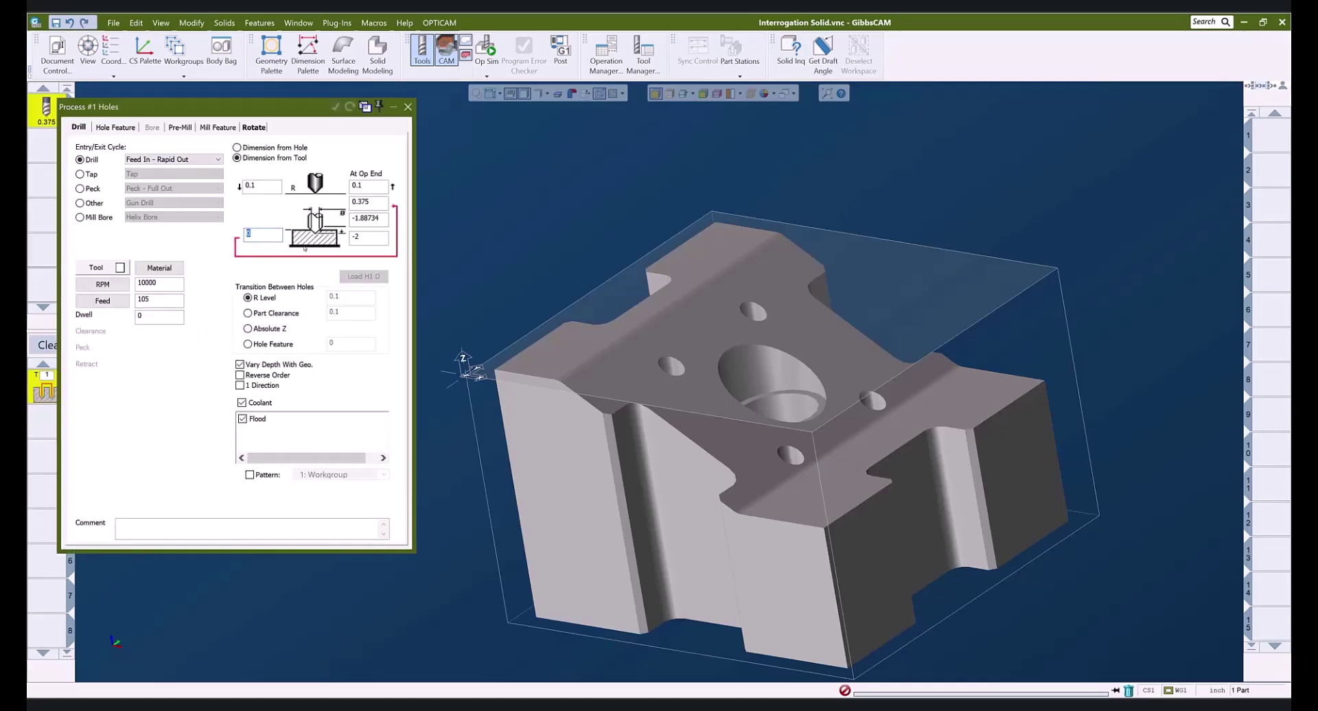
{"action": "left_click", "coordinate": [670, 369], "text": "alt"}
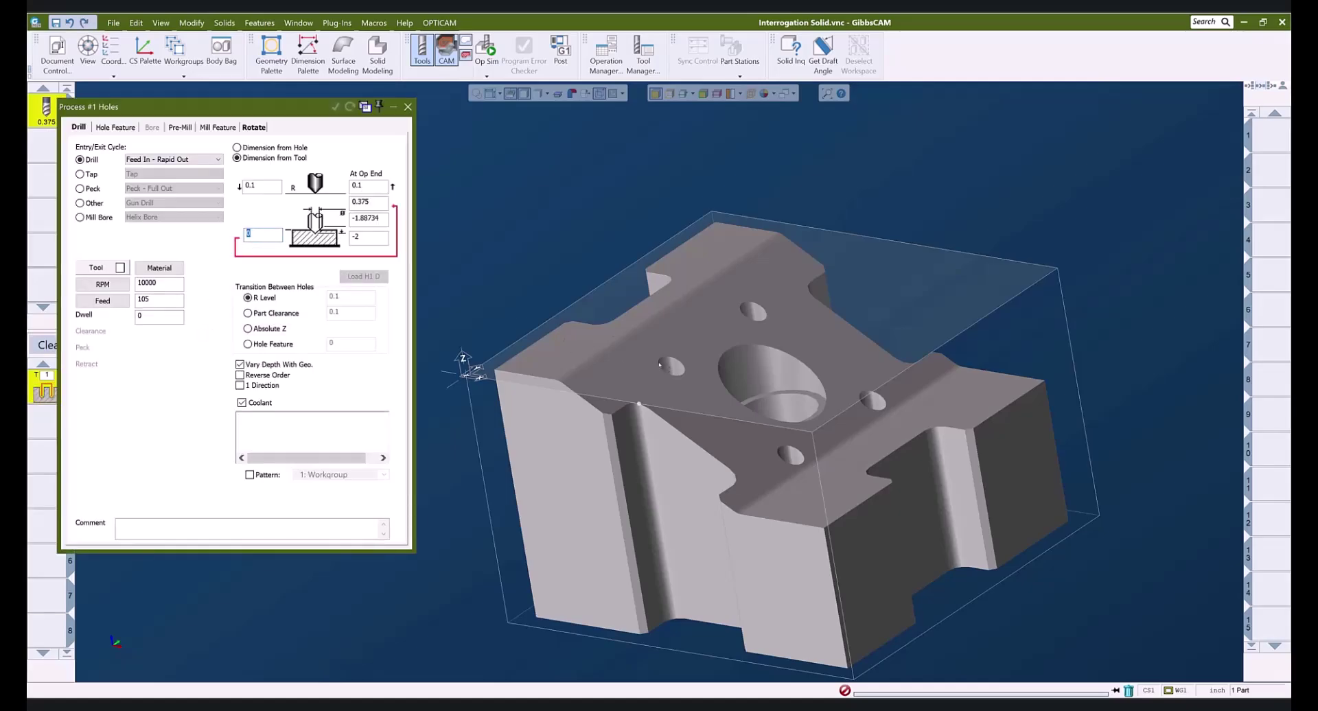
{"action": "left_click", "coordinate": [262, 184]}
{"action": "left_click", "coordinate": [589, 292]}
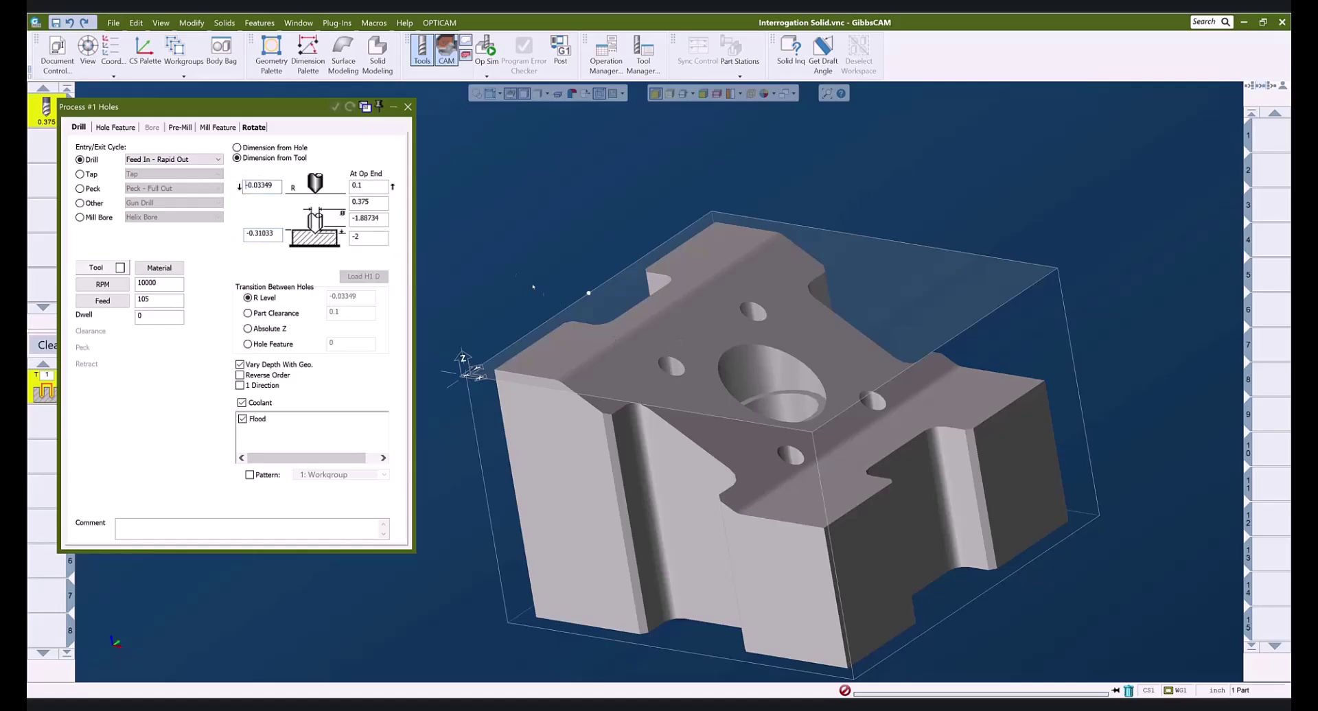
{"action": "left_click", "coordinate": [367, 186]}
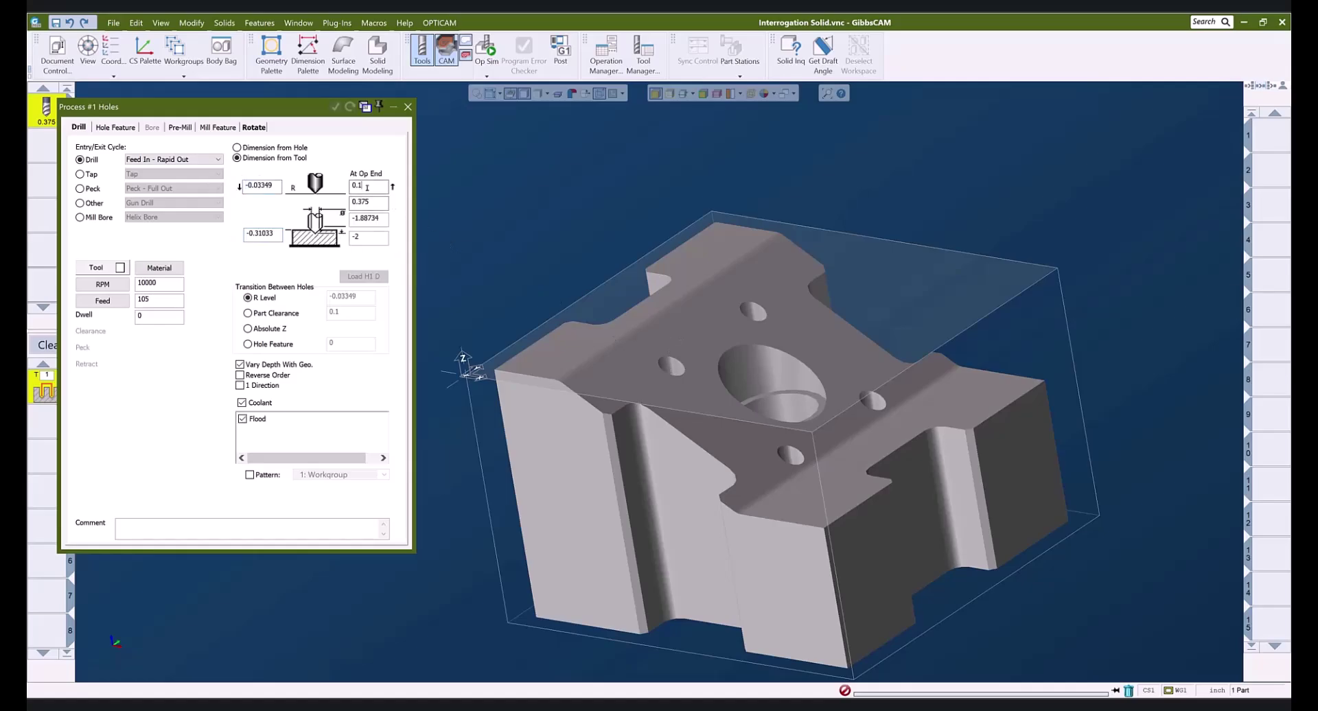
{"action": "left_click", "coordinate": [767, 328]}
Step: Interrogate a small hole for surface Z -0.56321 and the large bore's wall for tip depth -1.44856, and close the Holes process
{"action": "left_click", "coordinate": [277, 237]}
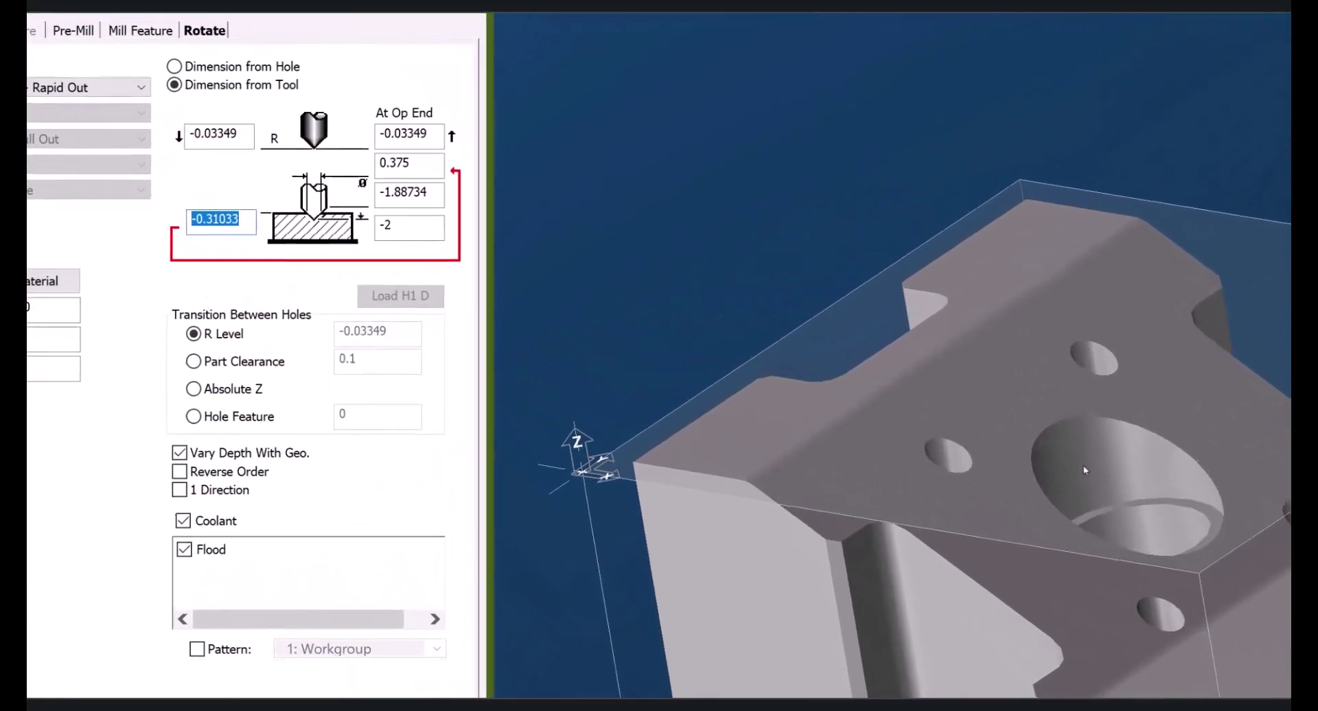
{"action": "left_click", "coordinate": [744, 373], "text": "alt"}
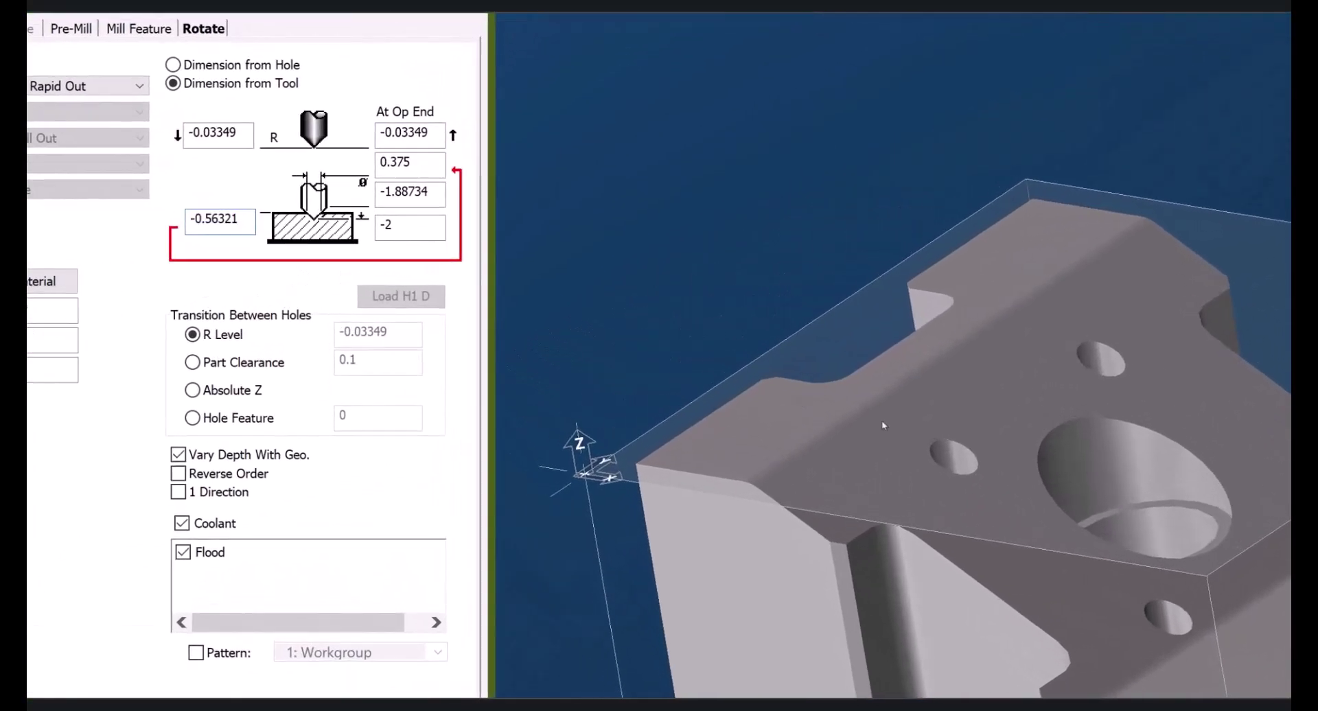
{"action": "left_click", "coordinate": [249, 230]}
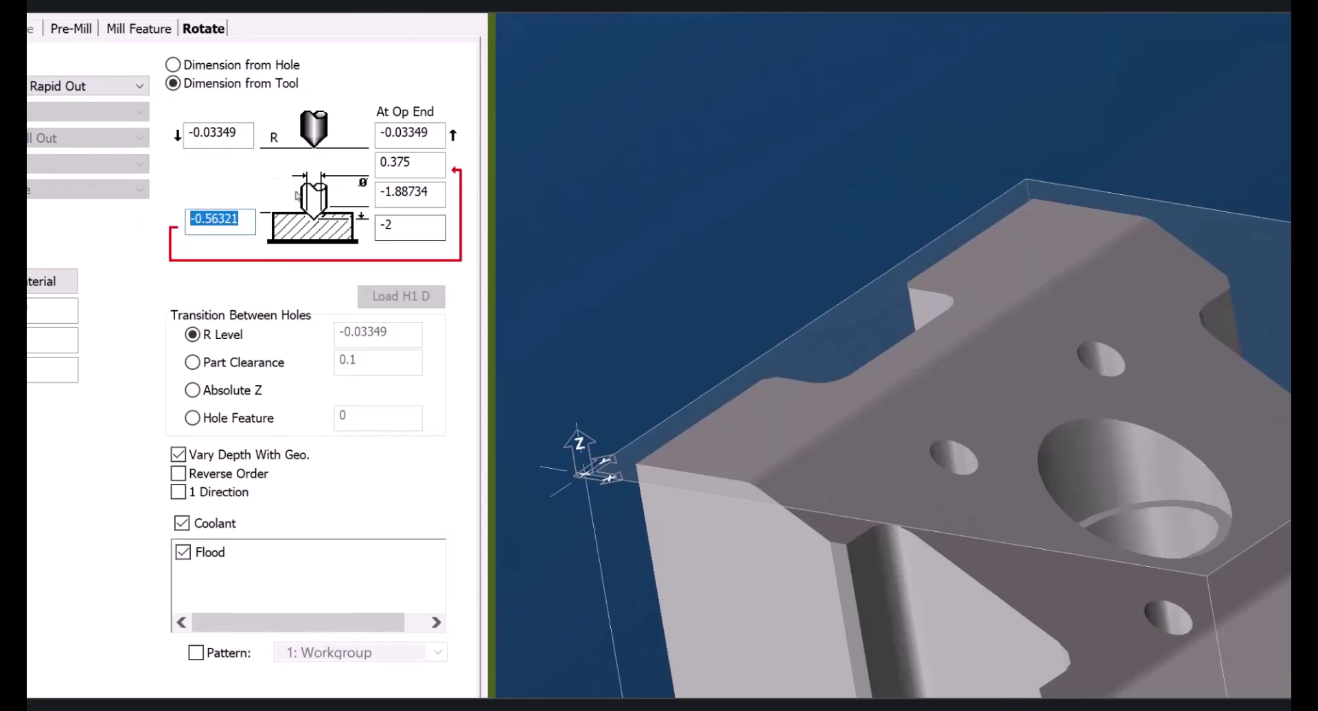
{"action": "left_click", "coordinate": [397, 226]}
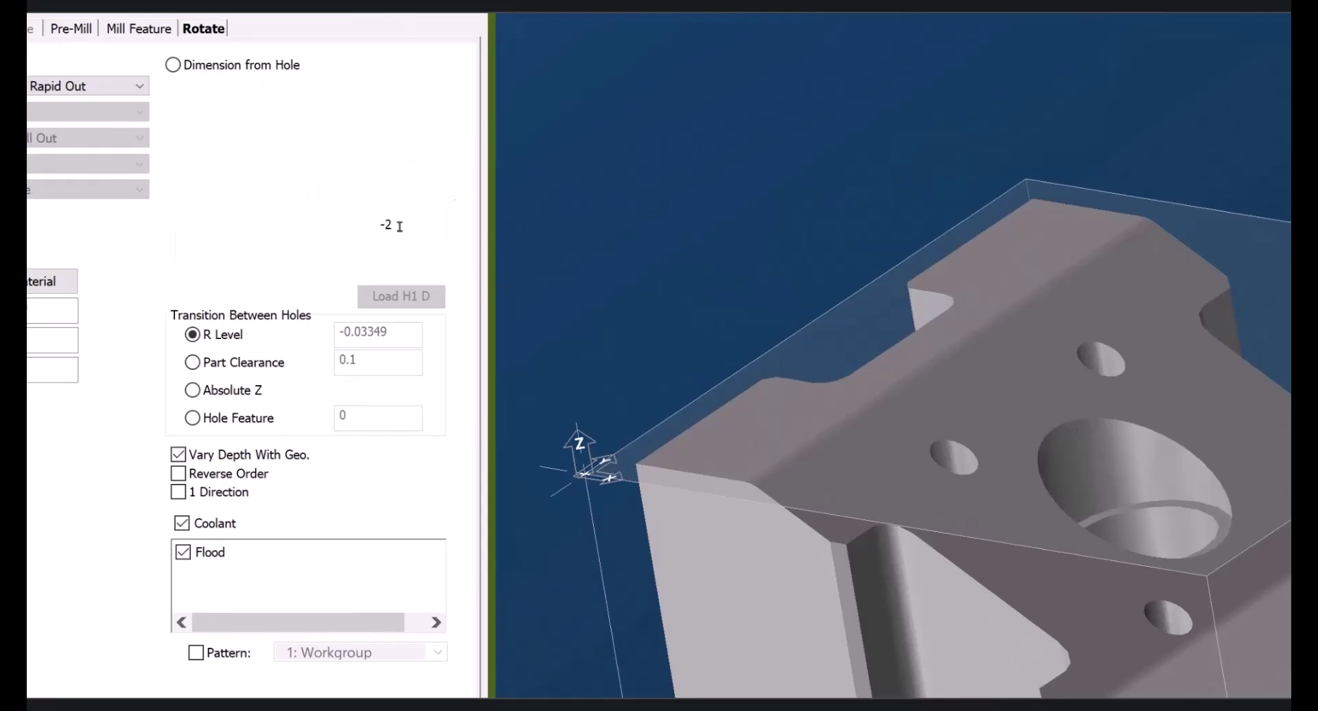
{"action": "left_click", "coordinate": [1072, 467]}
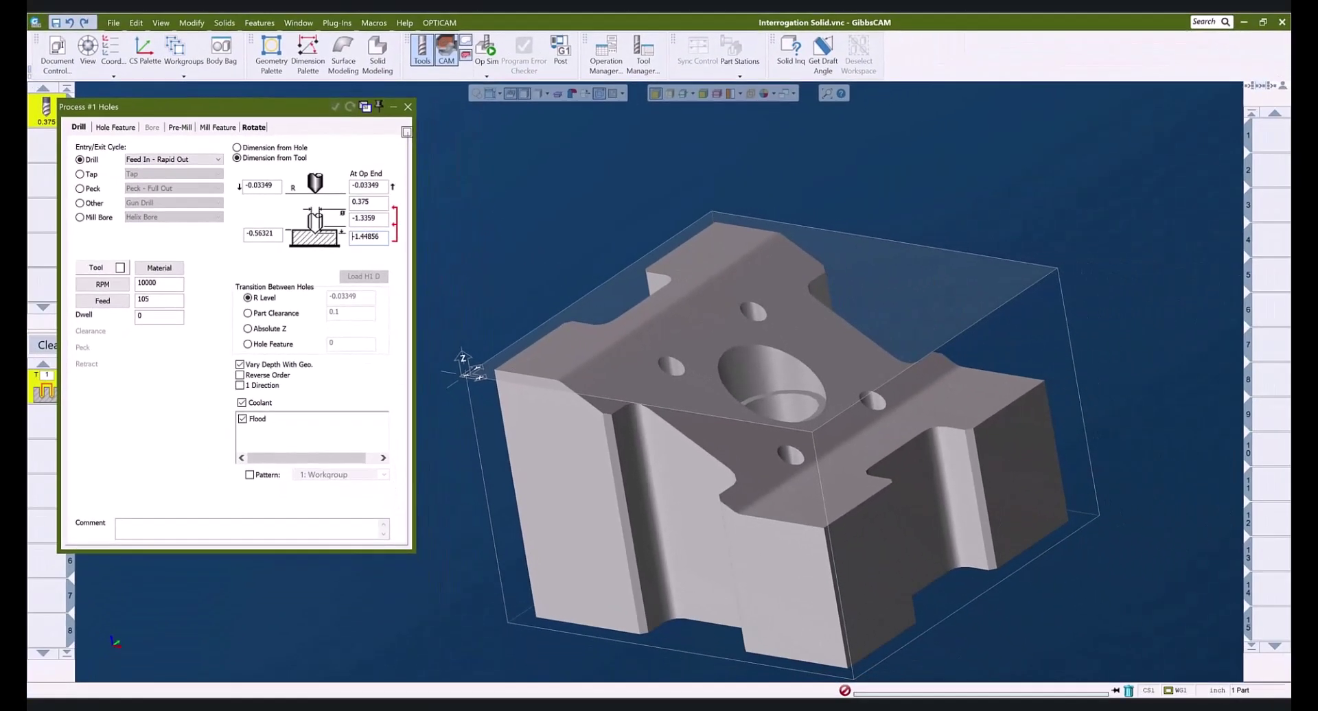
{"action": "left_click", "coordinate": [409, 107]}
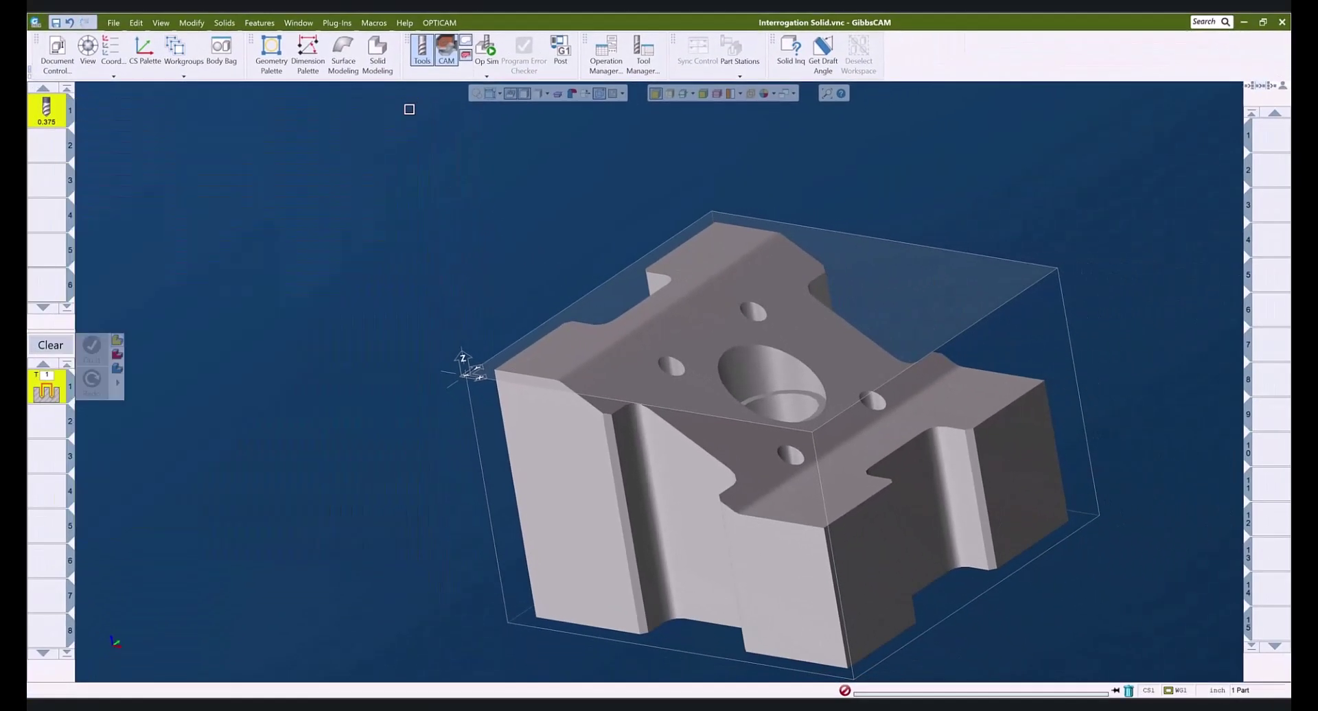
Step: Show the solid's wireframe geometry and add a horizontal dimension along the upper edge of the part's front face near the origin
{"action": "key", "text": "ctrl+u"}
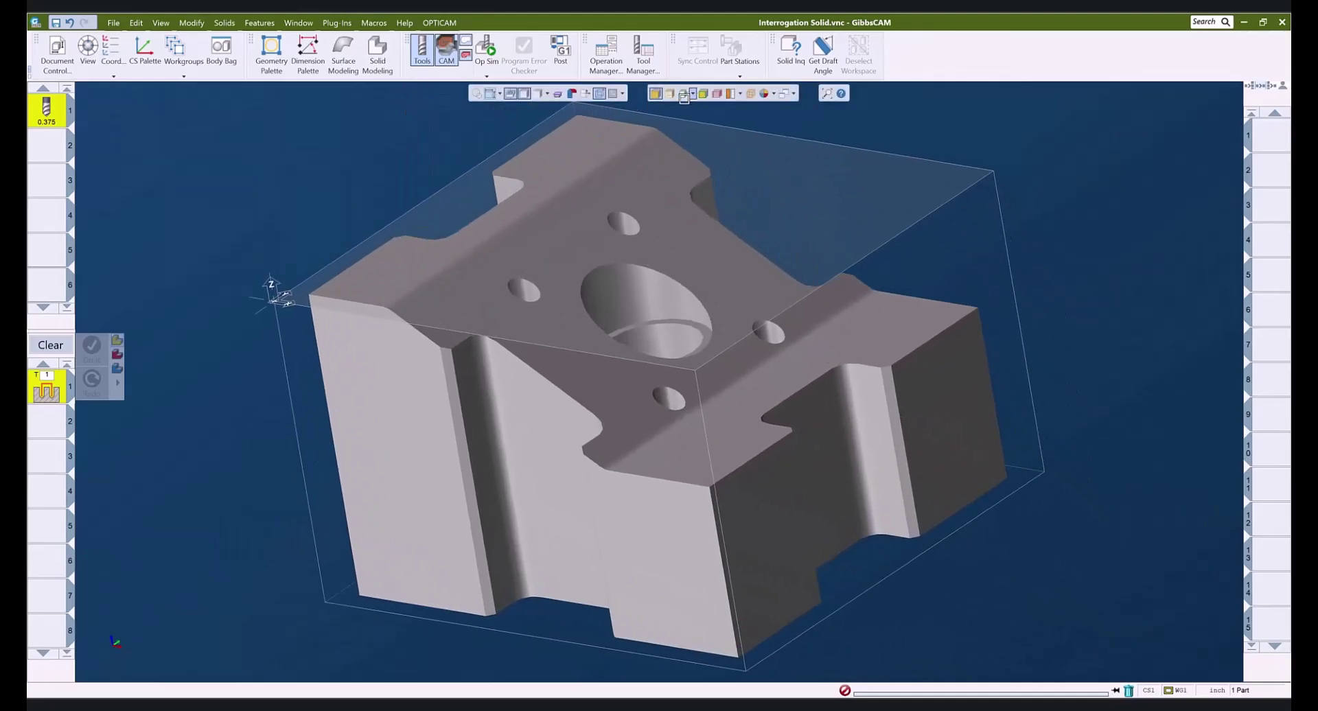
{"action": "left_click", "coordinate": [667, 94]}
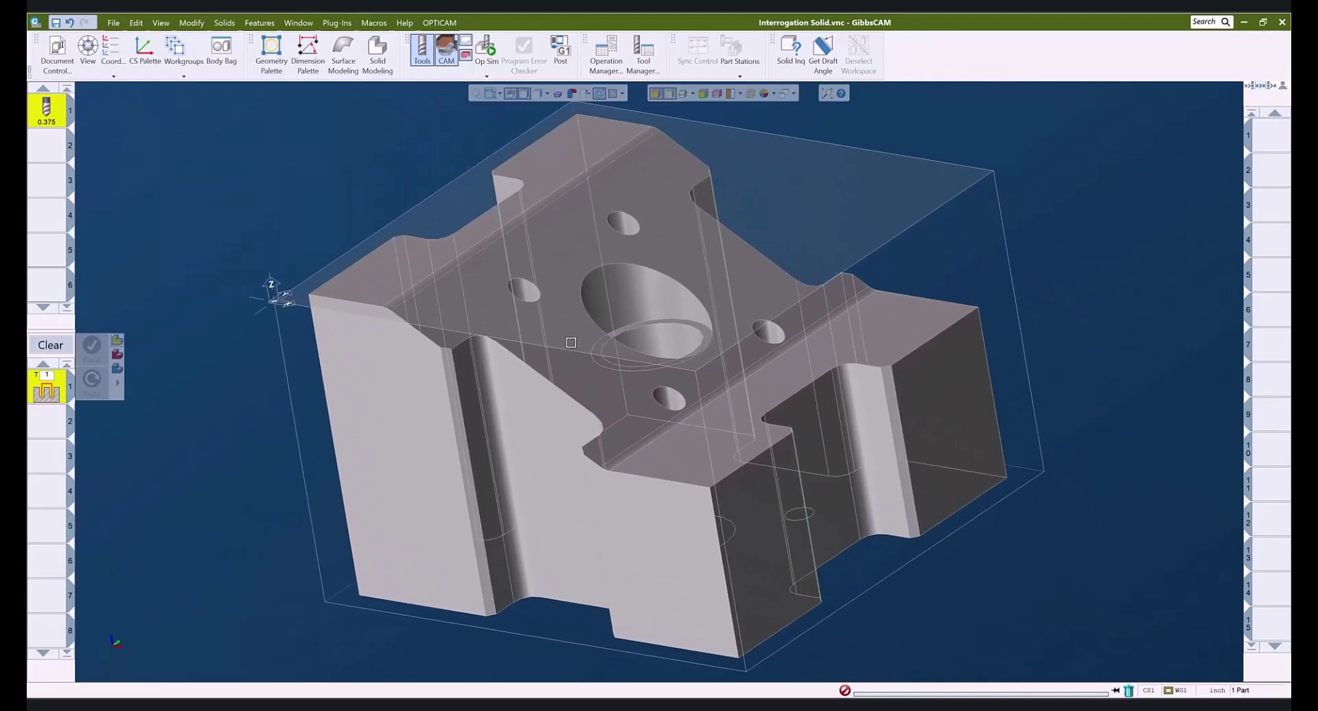
{"action": "middle_click_drag", "start_coordinate": [570, 341], "coordinate": [571, 371]}
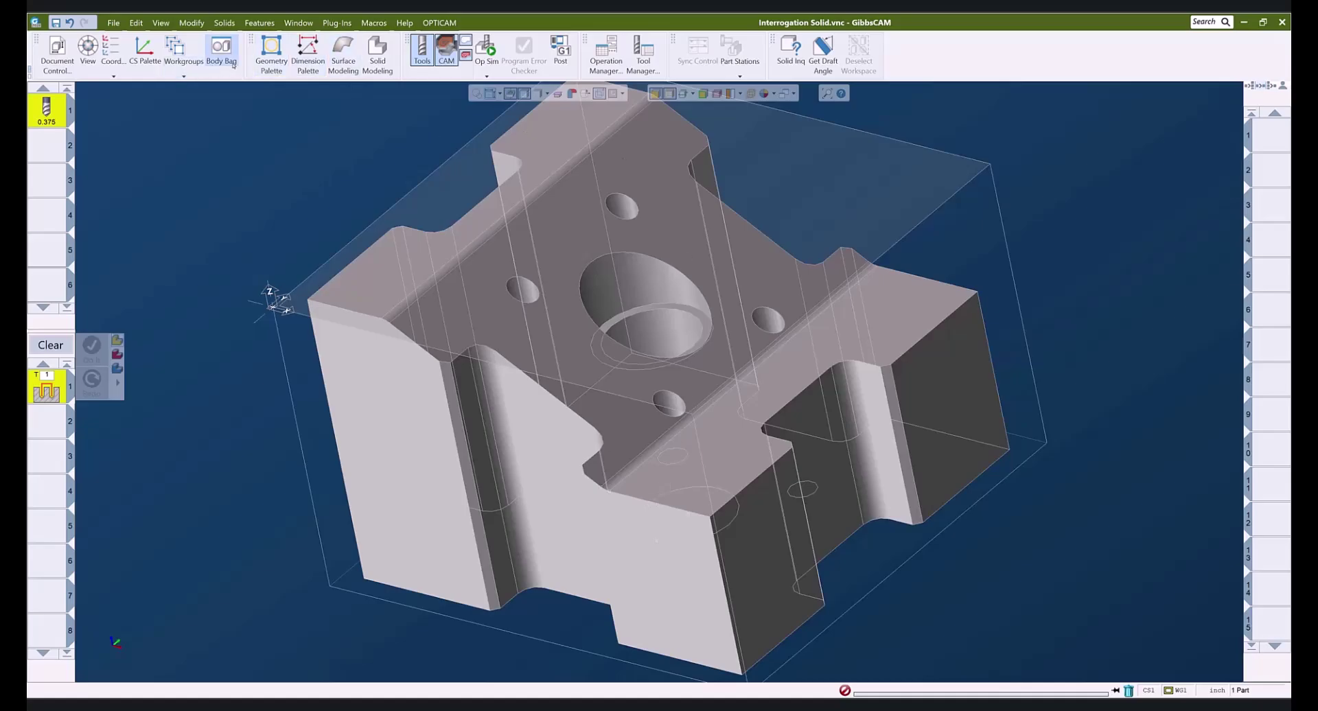
{"action": "left_click", "coordinate": [308, 54]}
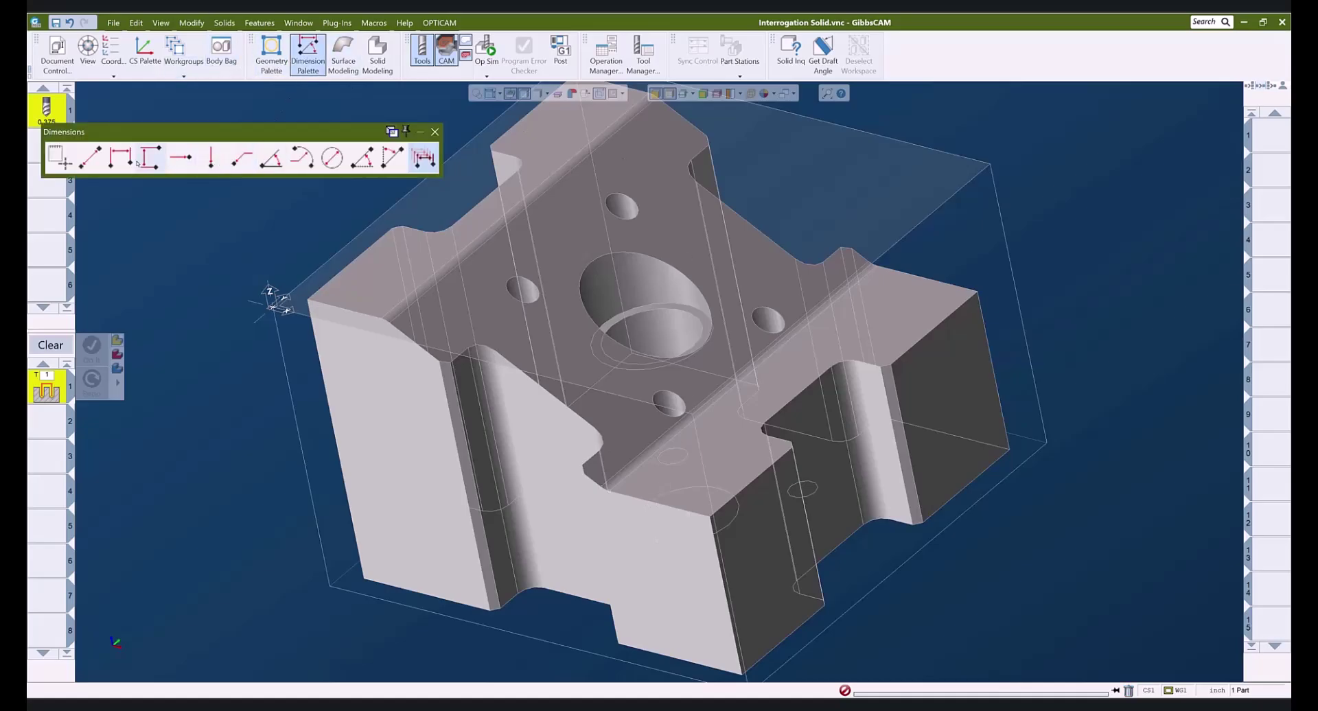
{"action": "left_click", "coordinate": [124, 158]}
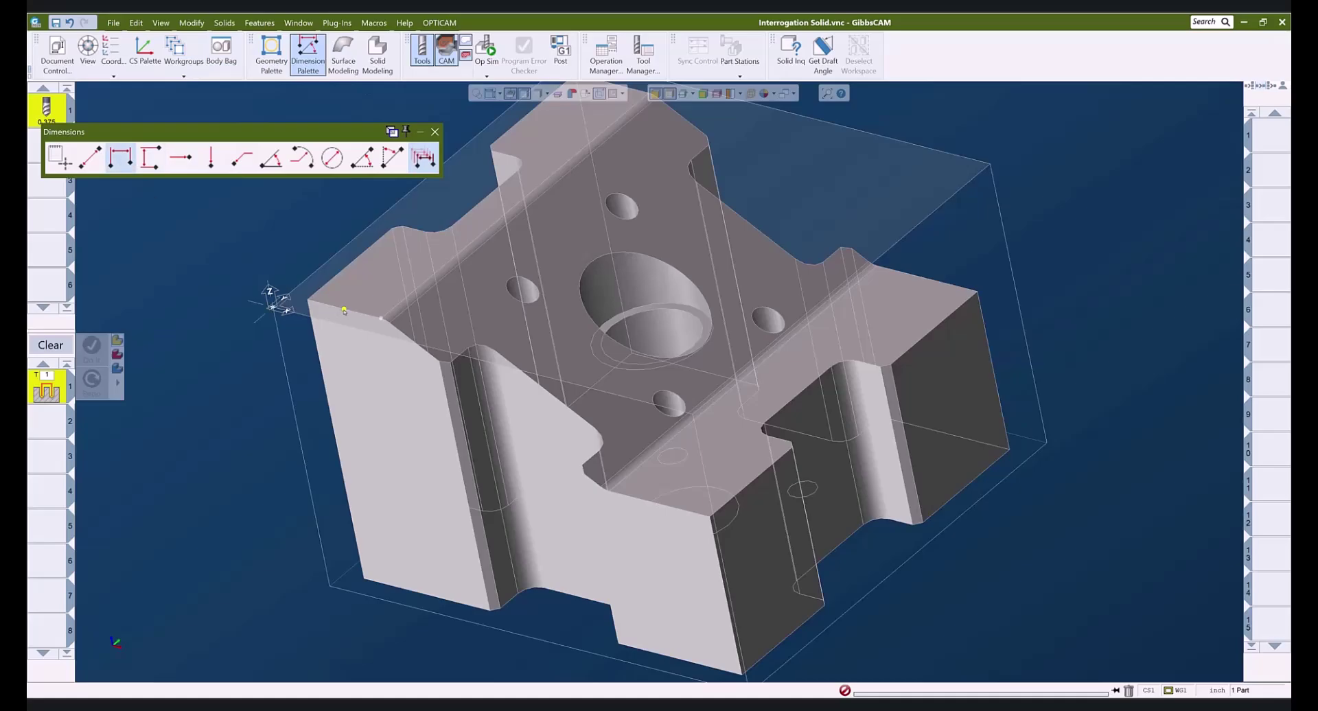
{"action": "left_click", "coordinate": [379, 320]}
Step: In the top view, dimension the large bore's horizontal width, place the dimension above the bore, and close the dimension tools
{"action": "key", "text": "ctrl+h"}
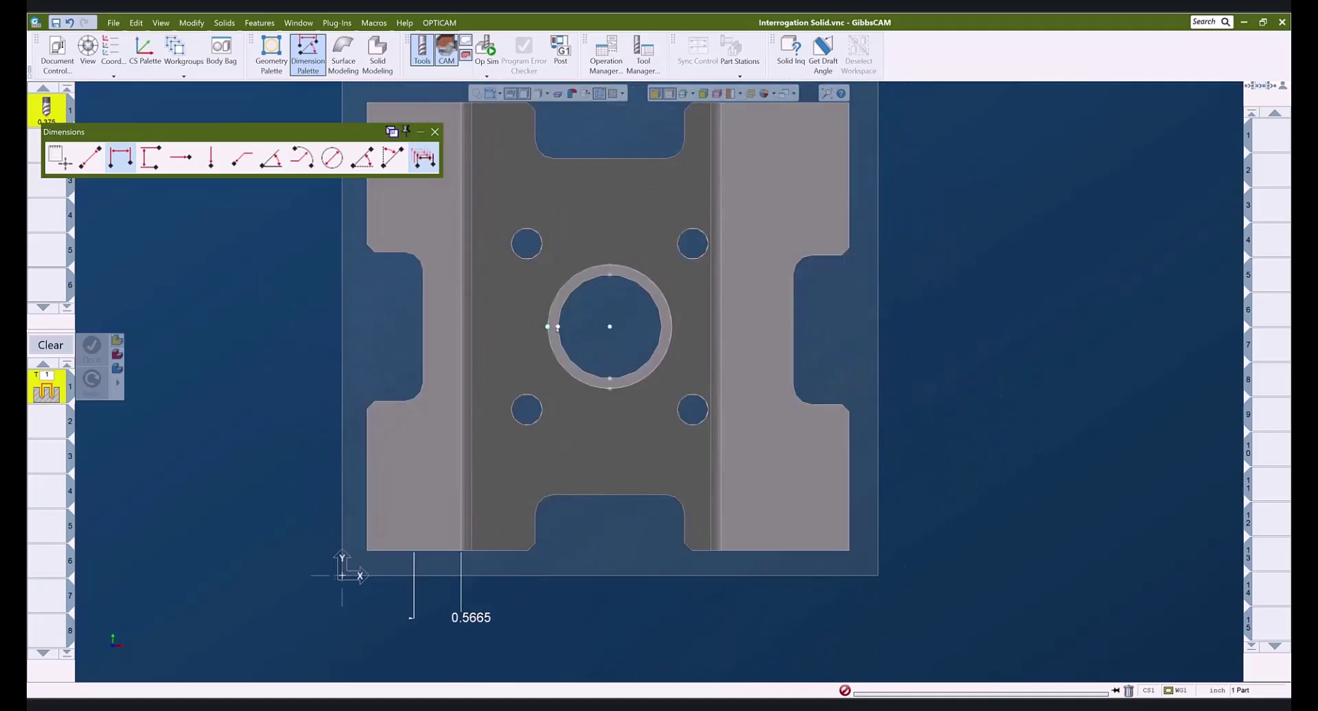
{"action": "left_click", "coordinate": [672, 327]}
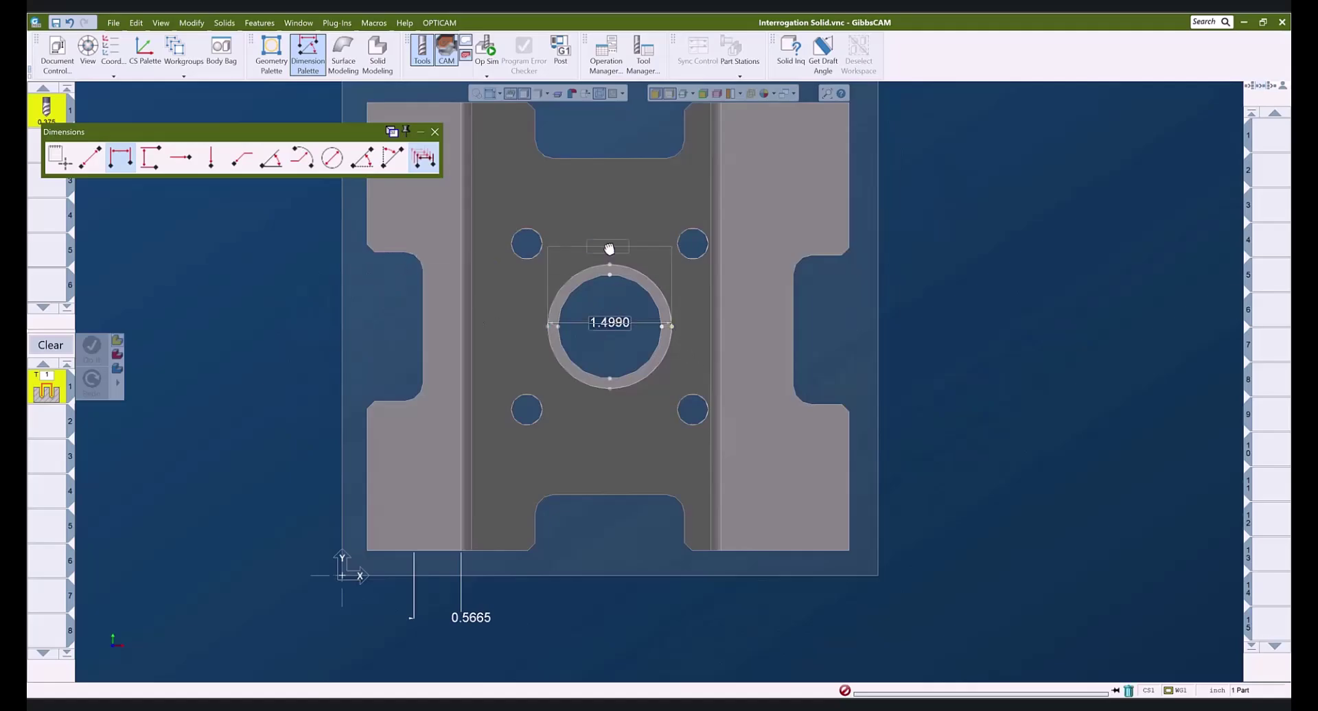
{"action": "left_click", "coordinate": [609, 246]}
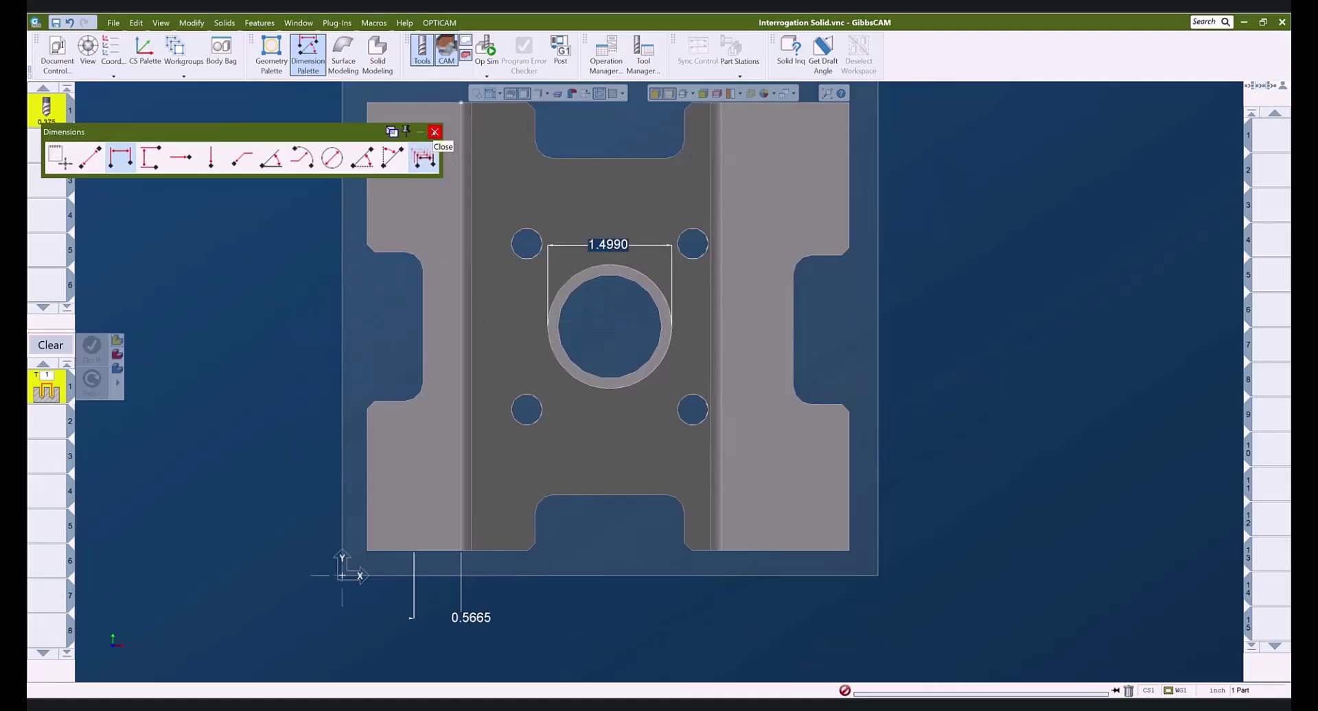
{"action": "left_click", "coordinate": [435, 132]}
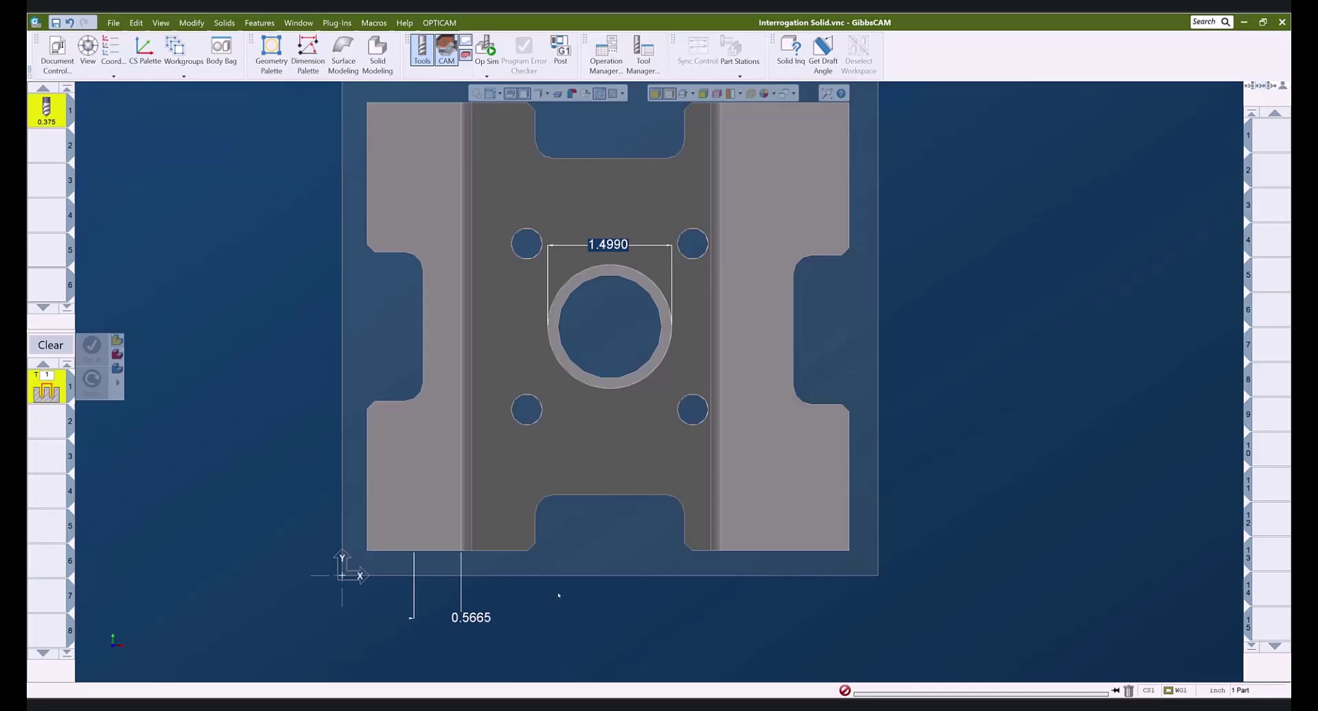
Step: Hide the wireframe geometry and undo both dimensions
{"action": "middle_click_drag", "start_coordinate": [558, 595], "coordinate": [462, 309]}
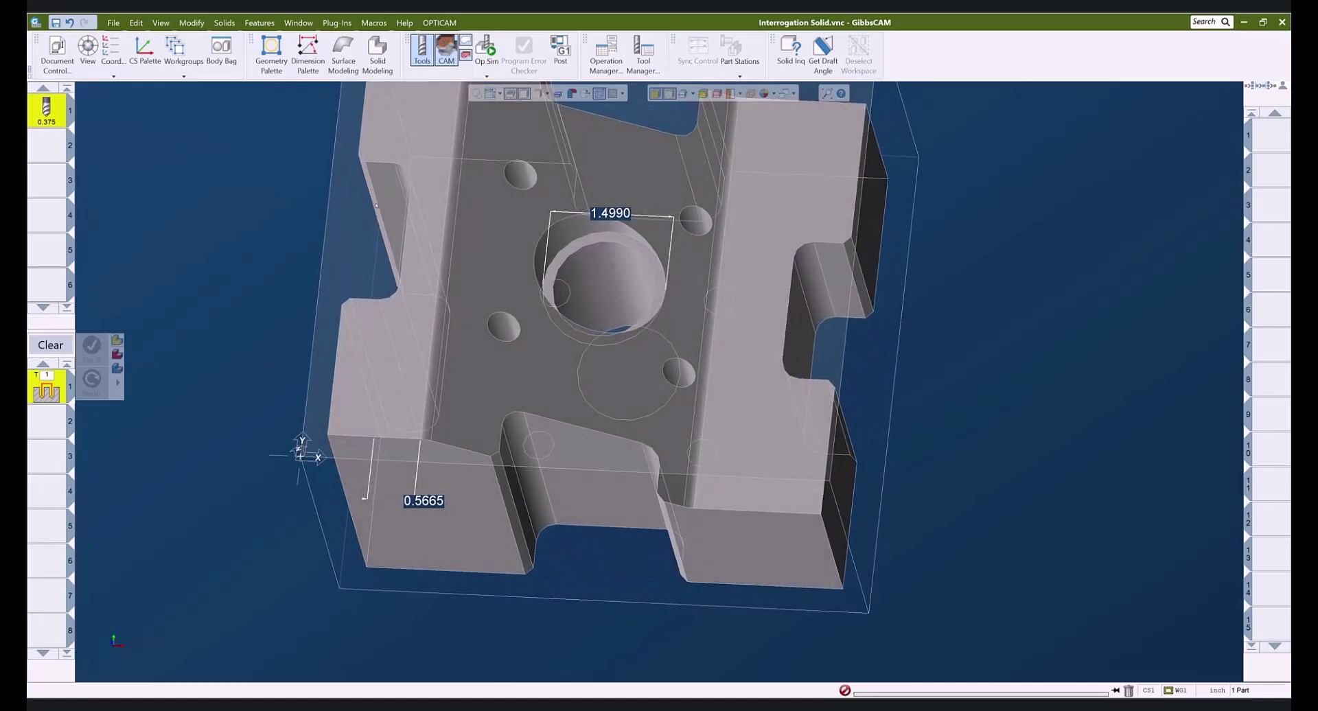
{"action": "left_click", "coordinate": [669, 94]}
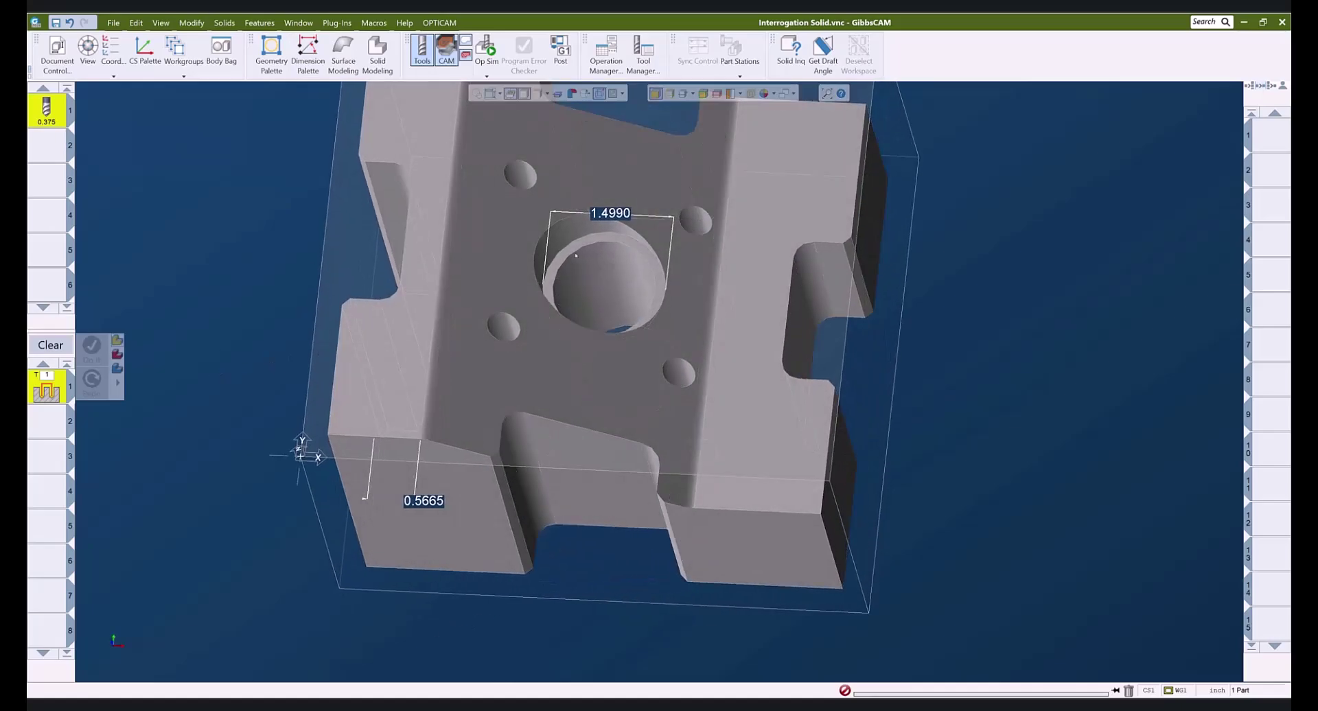
{"action": "middle_click_drag", "start_coordinate": [309, 323], "coordinate": [418, 359]}
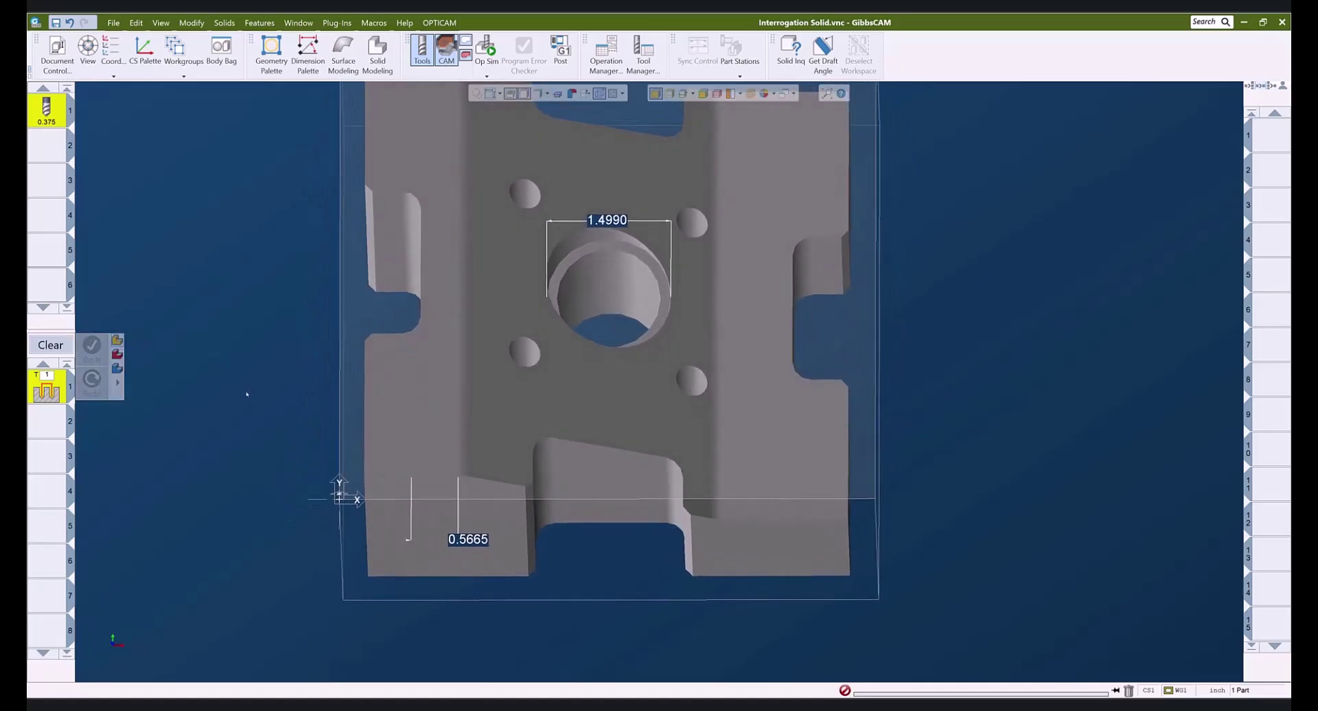
{"action": "key", "text": "ctrl+z"}
{"action": "key", "text": "ctrl+z"}
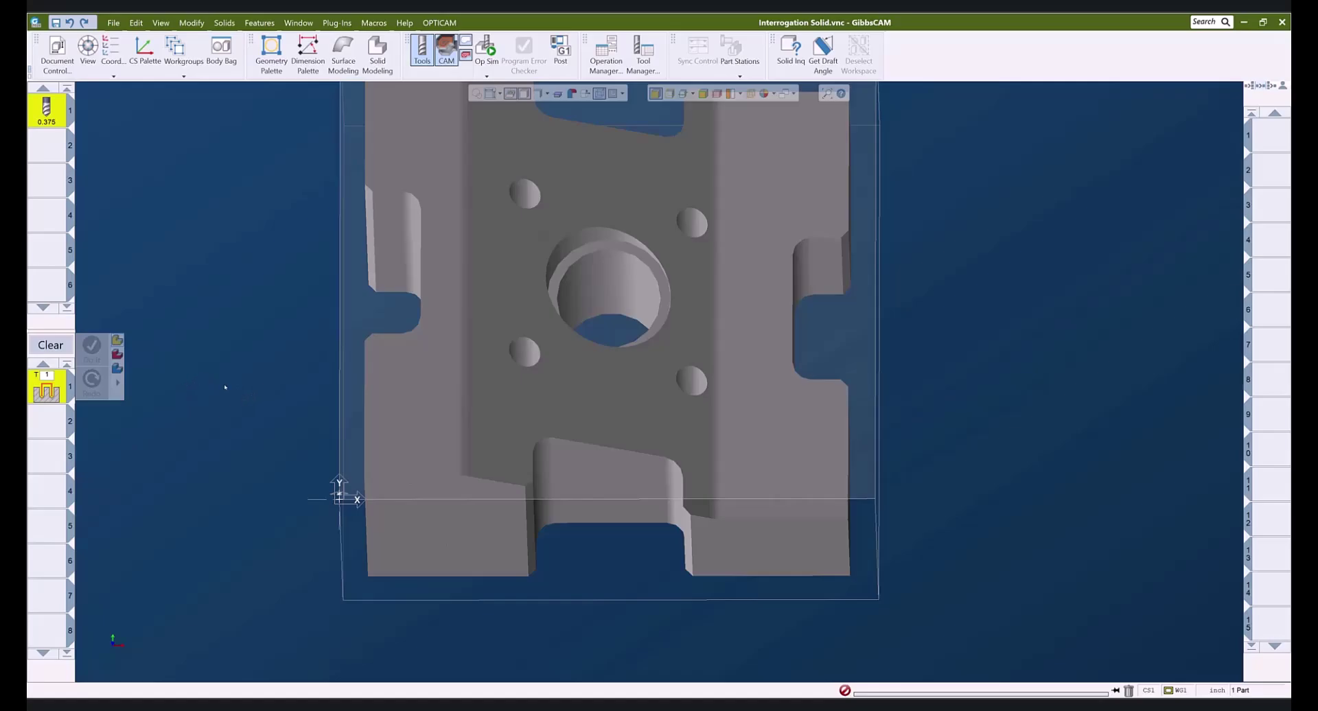
Step: Show the wireframe geometry and move the part origin to the stock's upper-right corner at X 6.4567, Y 6, Z 0
{"action": "scroll", "coordinate": [284, 380], "scroll_direction": "down", "scroll_amount": 2}
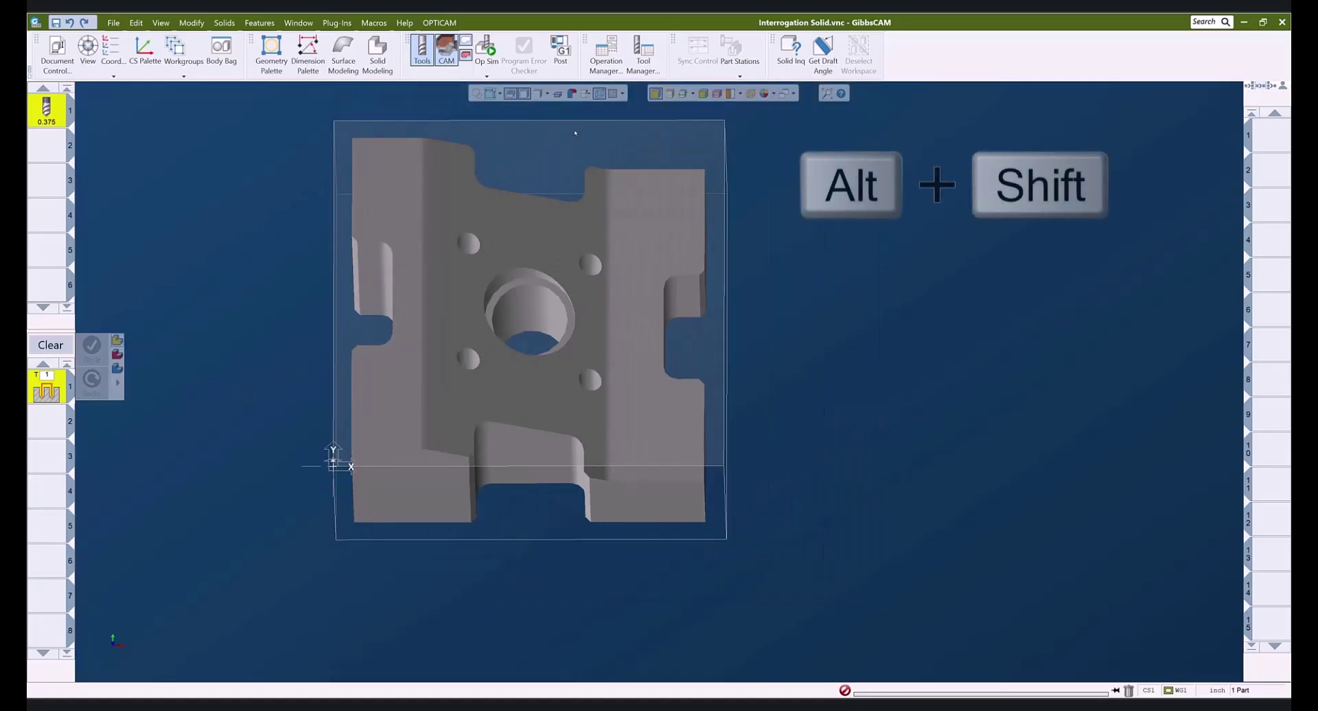
{"action": "left_click", "coordinate": [669, 93]}
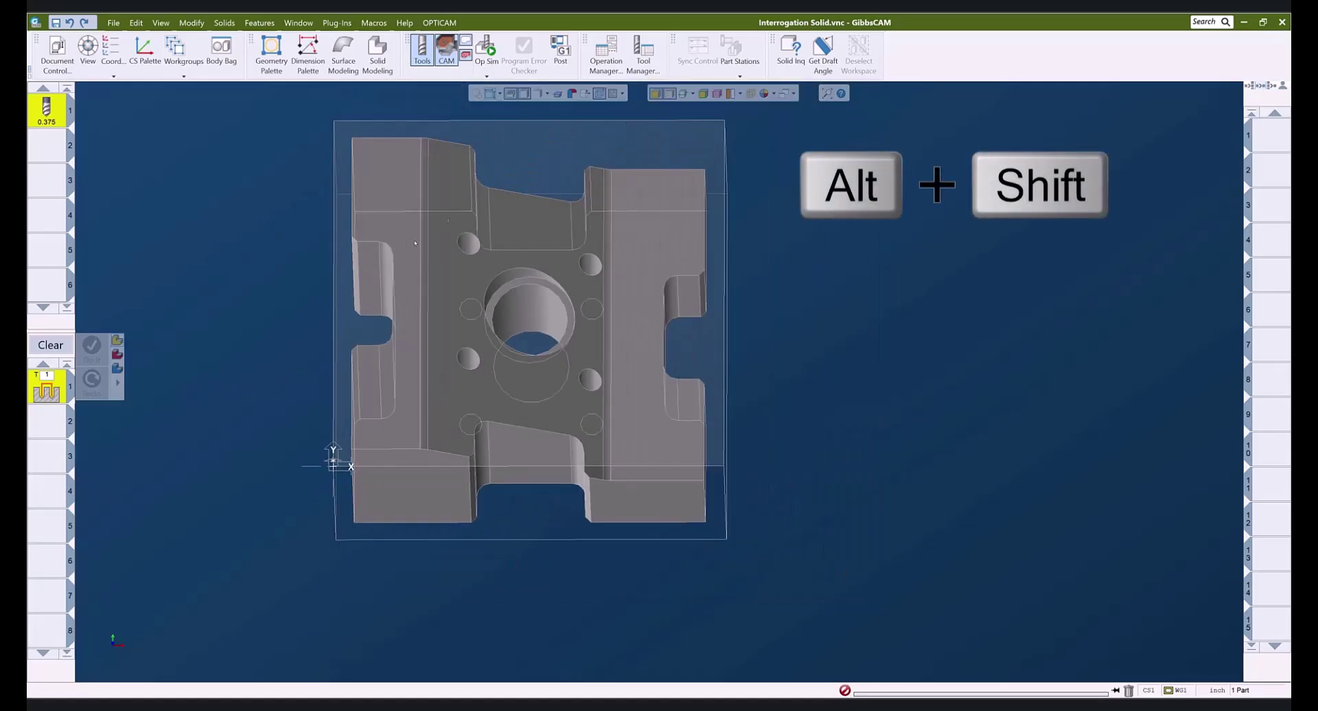
{"action": "left_click", "coordinate": [192, 22]}
{"action": "left_click", "coordinate": [294, 646]}
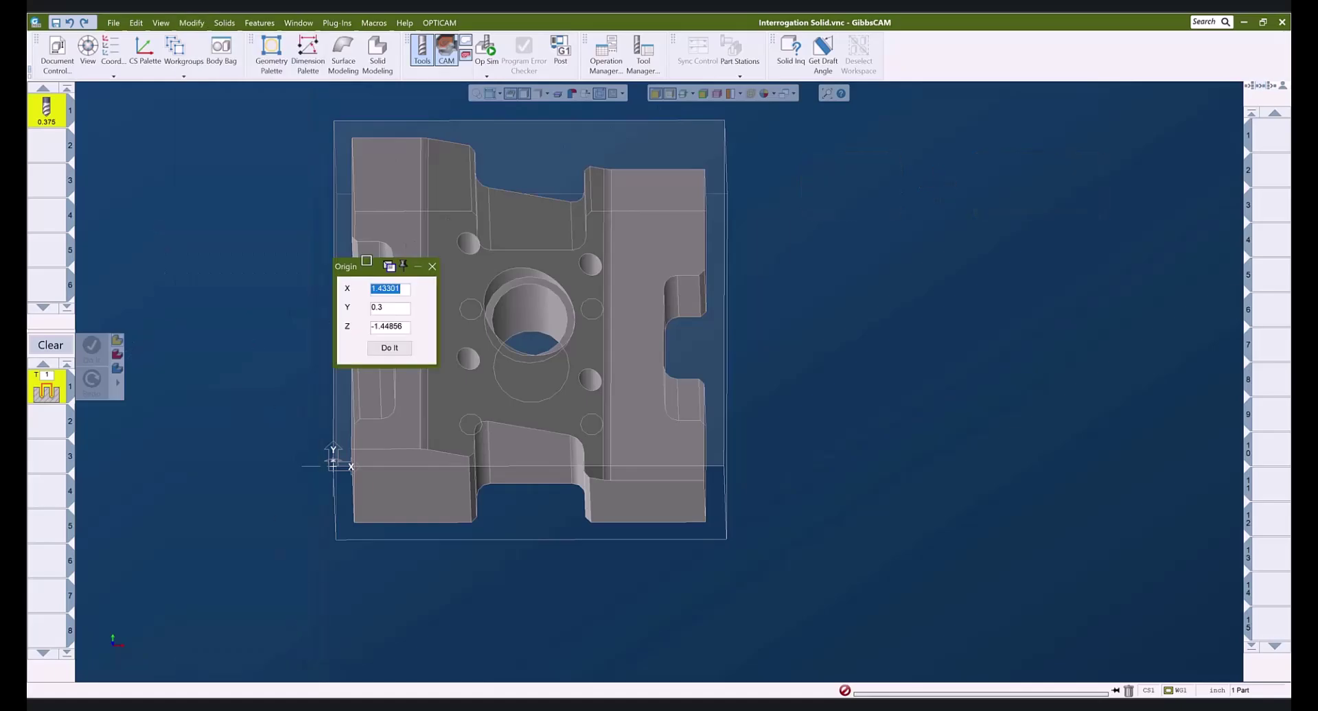
{"action": "left_click_drag", "start_coordinate": [368, 262], "coordinate": [237, 248]}
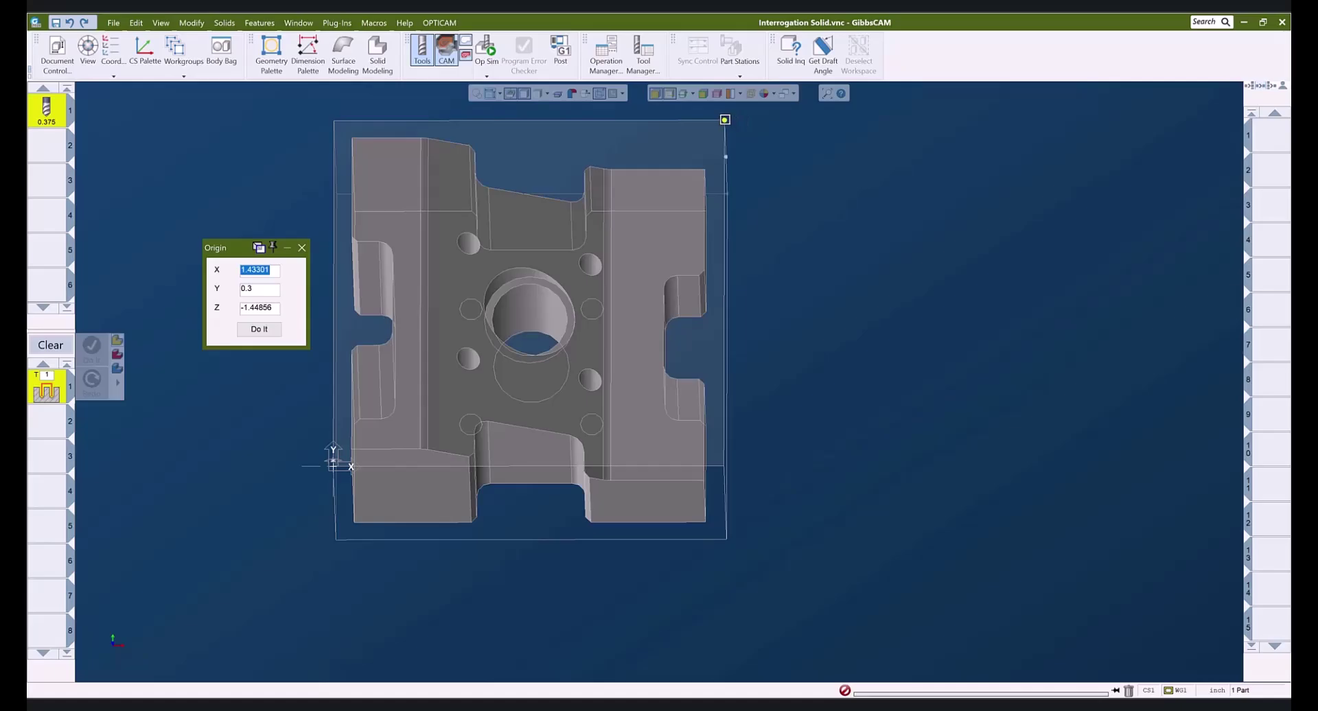
{"action": "left_click", "coordinate": [724, 119]}
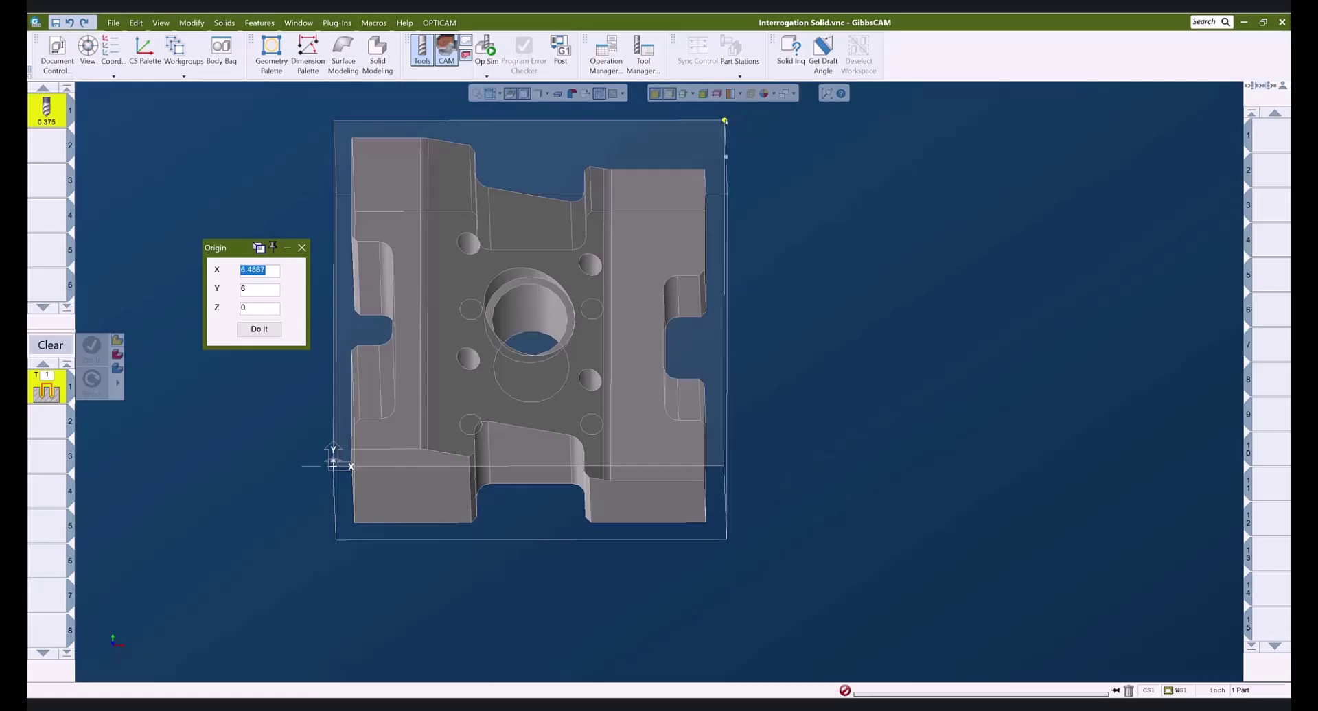
{"action": "left_click", "coordinate": [259, 329], "text": "alt+shift"}
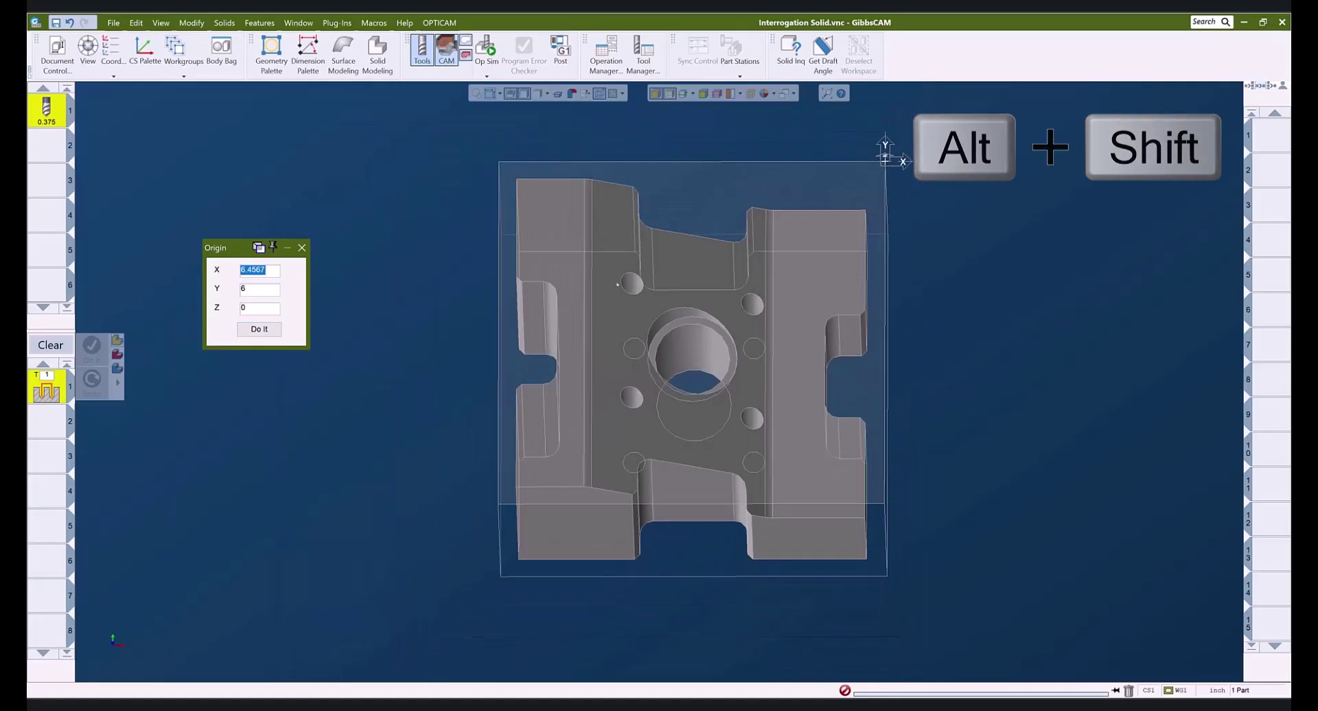
Step: Move the part origin to the stock's upper-left corner with X -6.4567, and on to its lower-right corner with X 6.4567, Y -6
{"action": "left_click", "coordinate": [500, 162]}
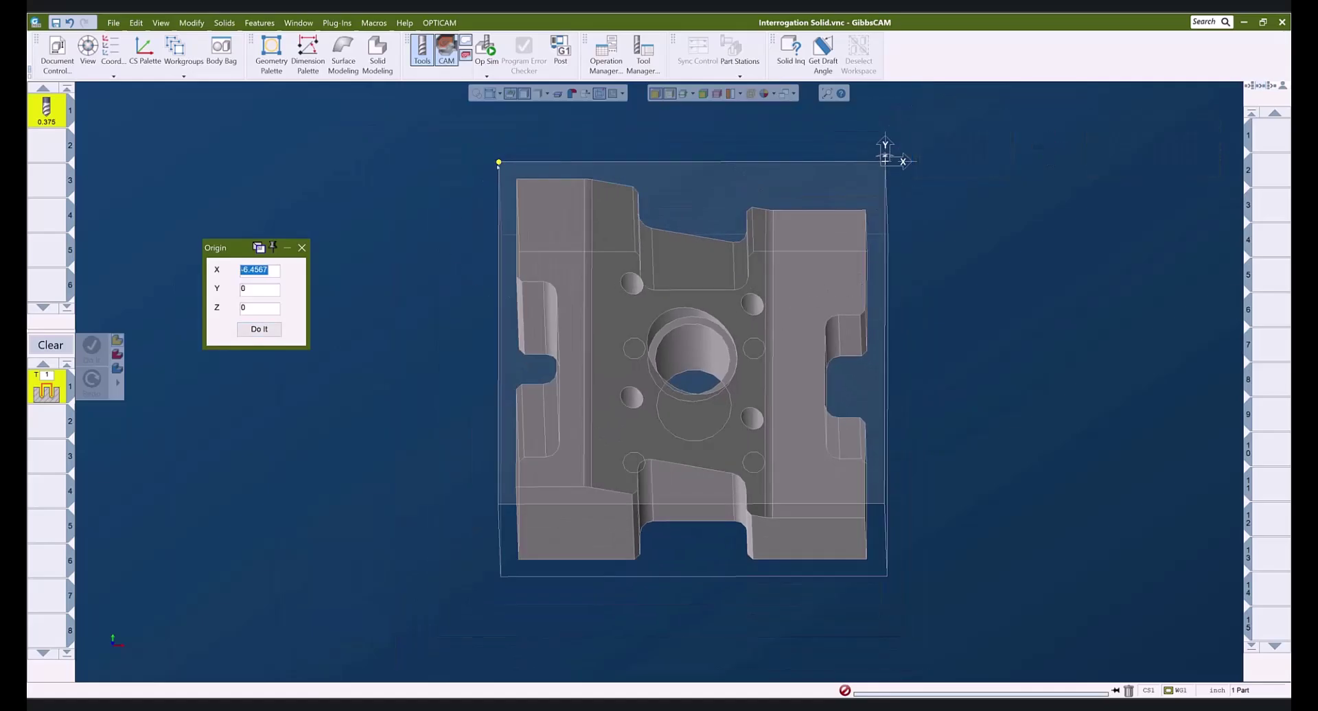
{"action": "left_click", "coordinate": [260, 329]}
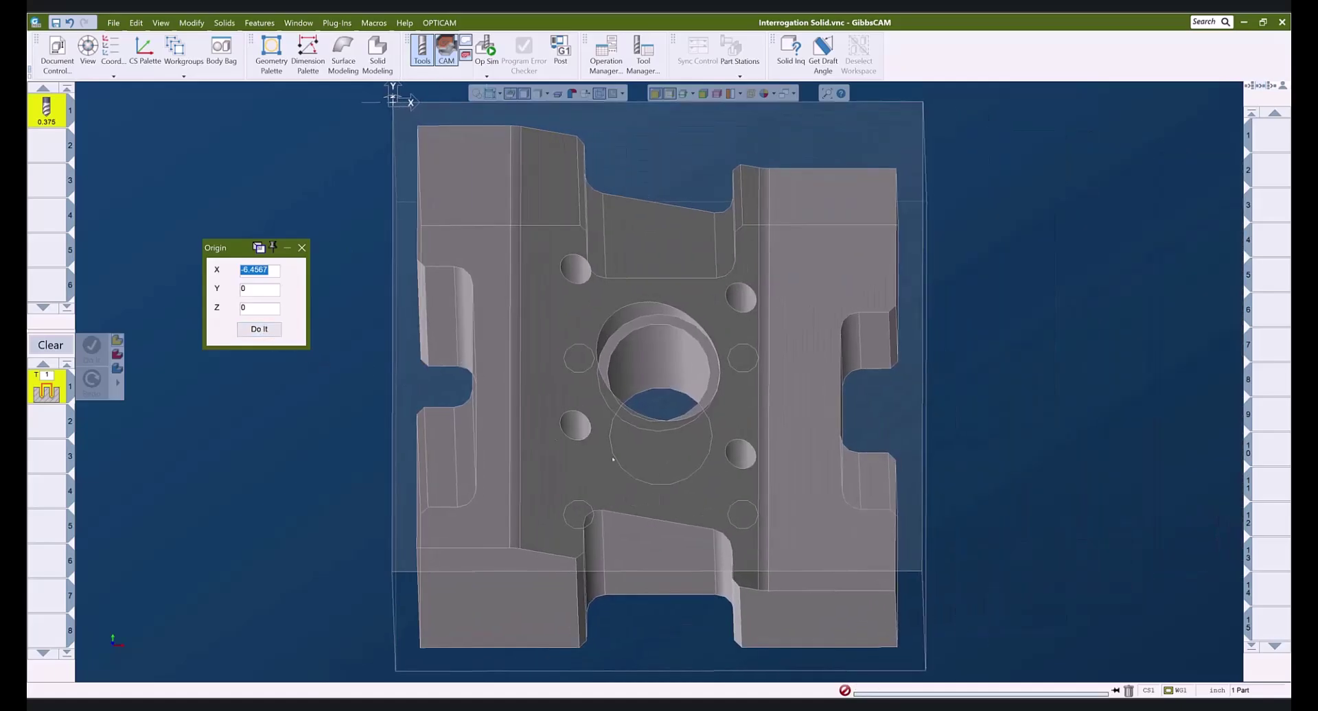
{"action": "left_click", "coordinate": [922, 570]}
{"action": "left_click", "coordinate": [254, 330]}
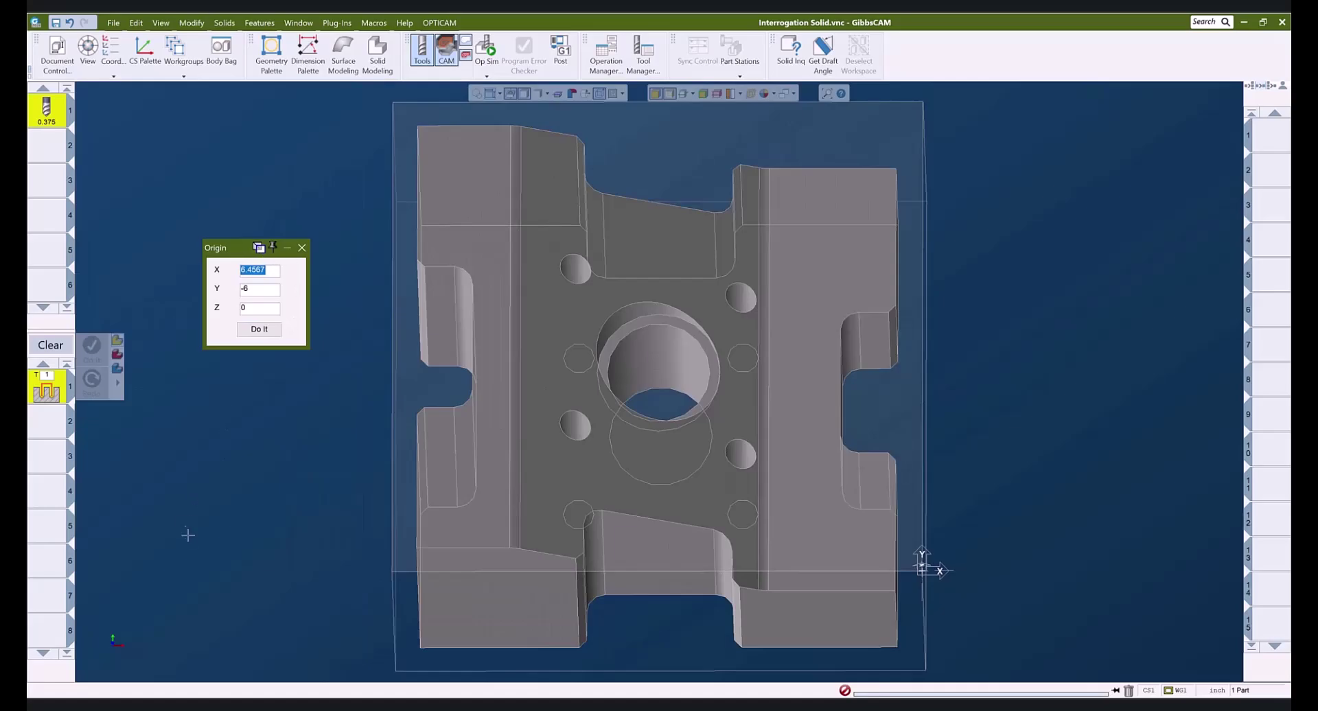
Step: Move the part origin back to the stock's lower-left corner with X -6.4567, Y 0, Z 0, and close the origin settings
{"action": "left_click", "coordinate": [392, 571]}
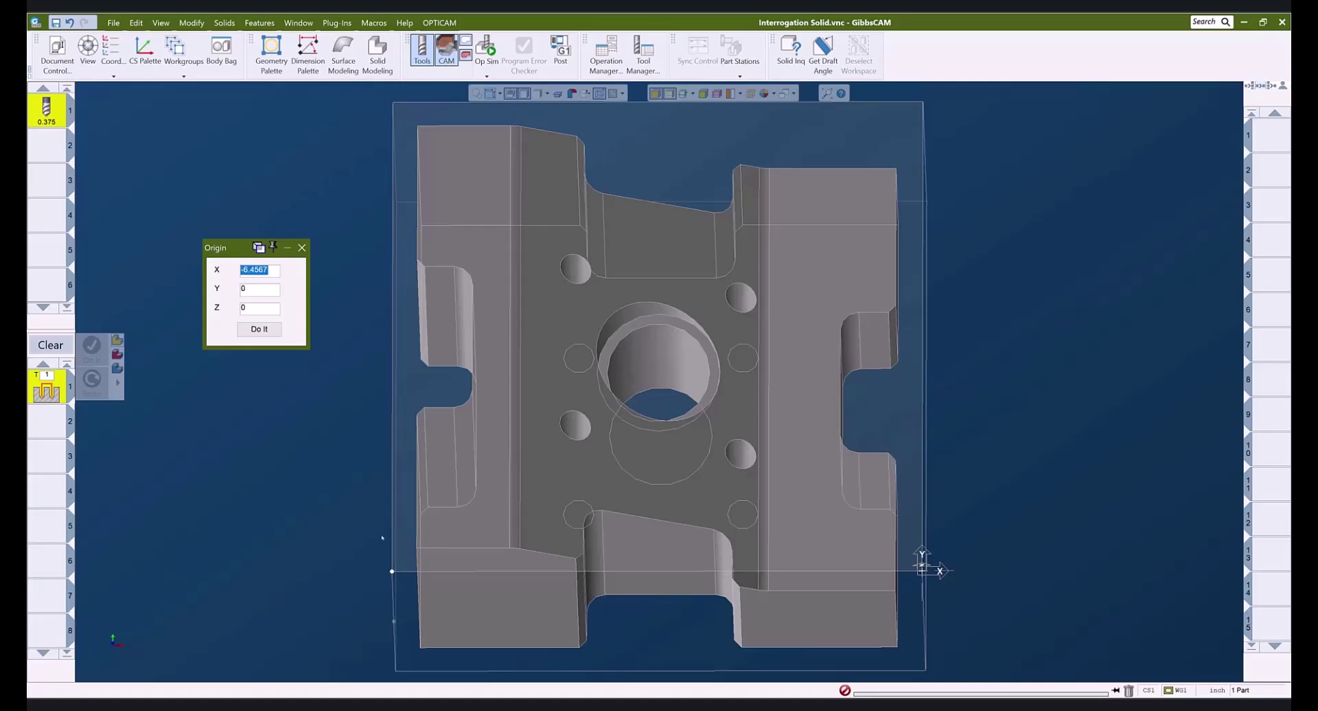
{"action": "left_click", "coordinate": [274, 334]}
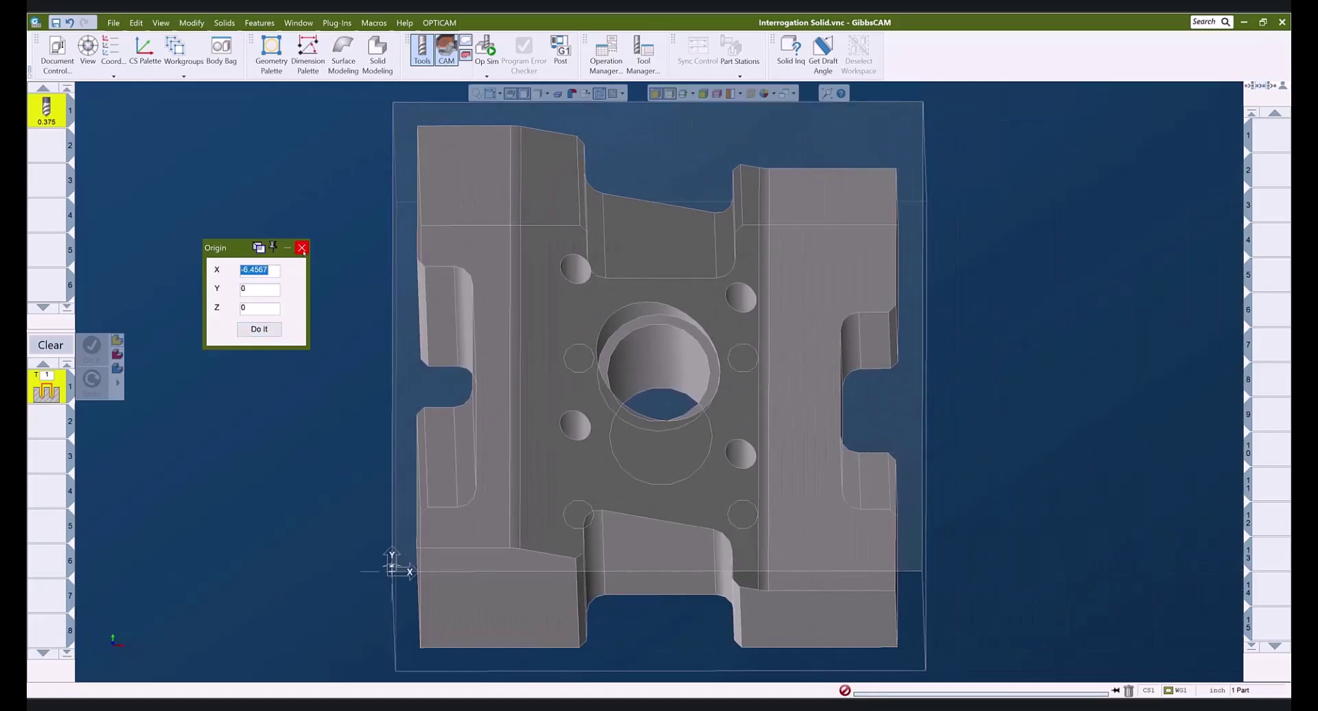
{"action": "left_click", "coordinate": [302, 247]}
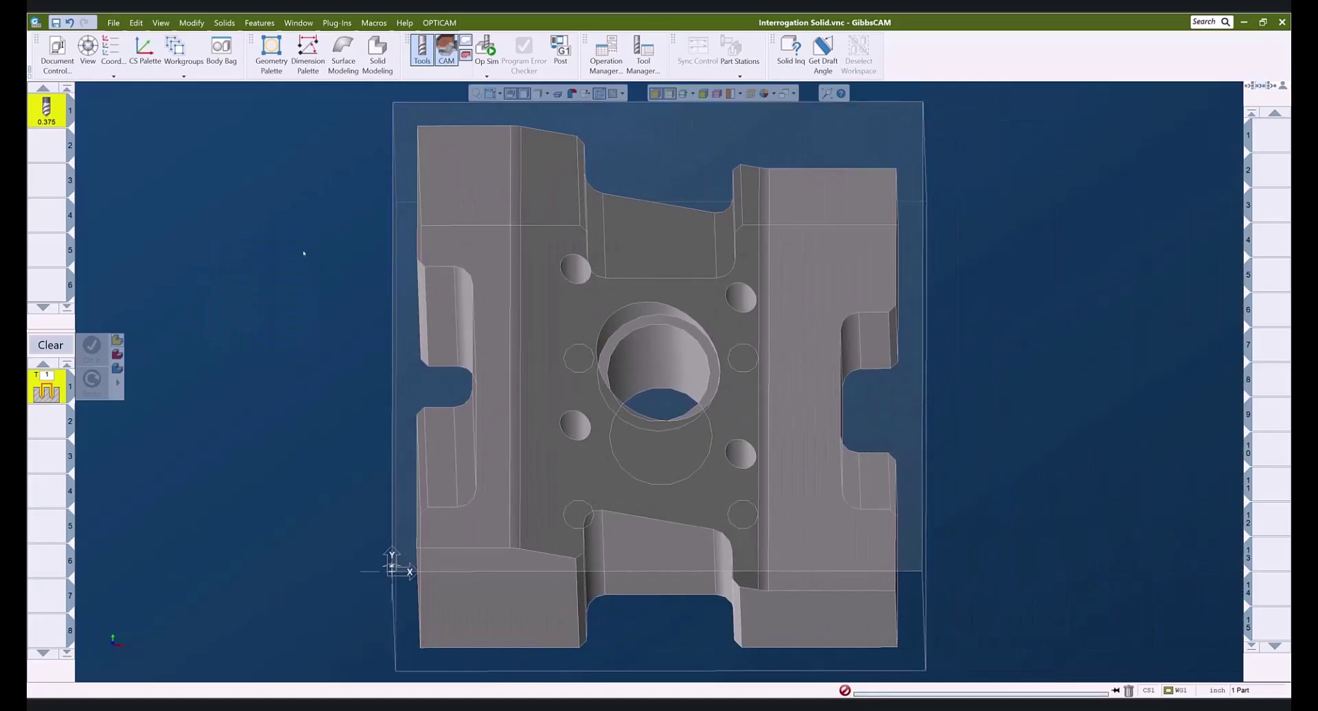
Step: Return the part to the isometric view and hide its wireframe geometry
{"action": "middle_click_drag", "start_coordinate": [686, 252], "coordinate": [512, 297]}
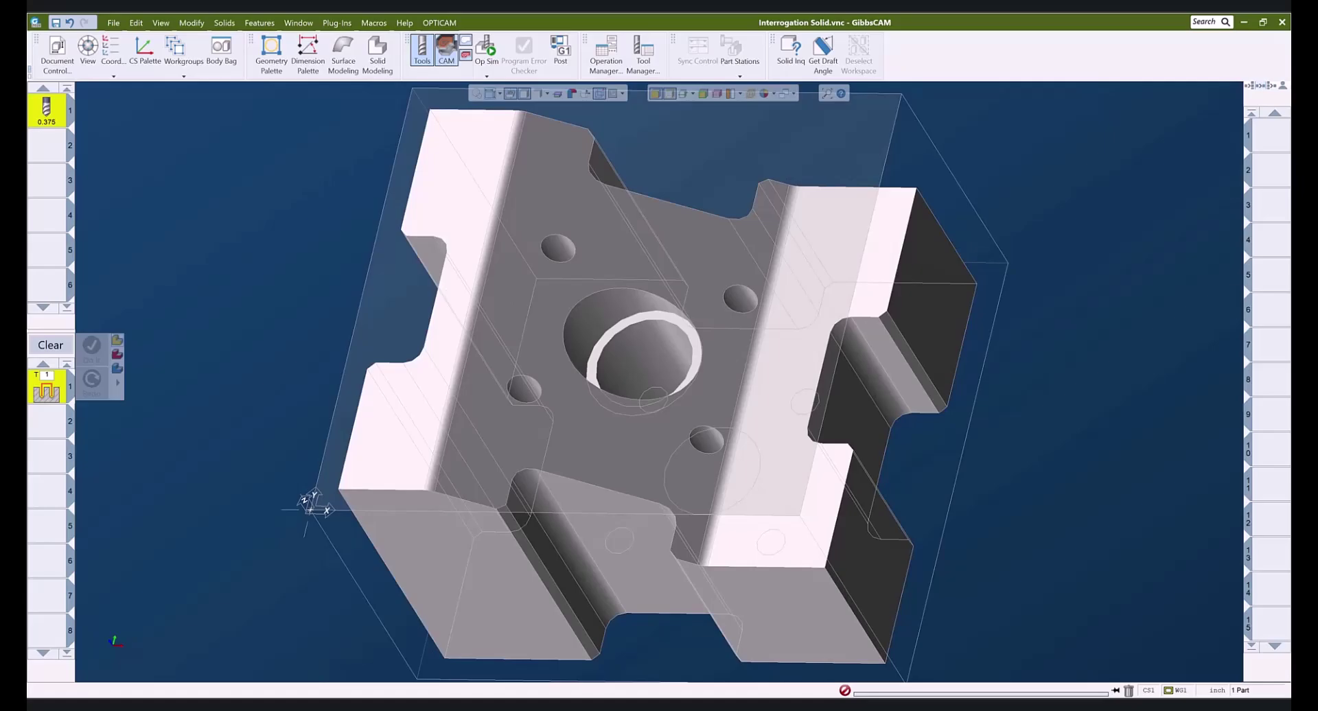
{"action": "key", "text": "ctrl+i"}
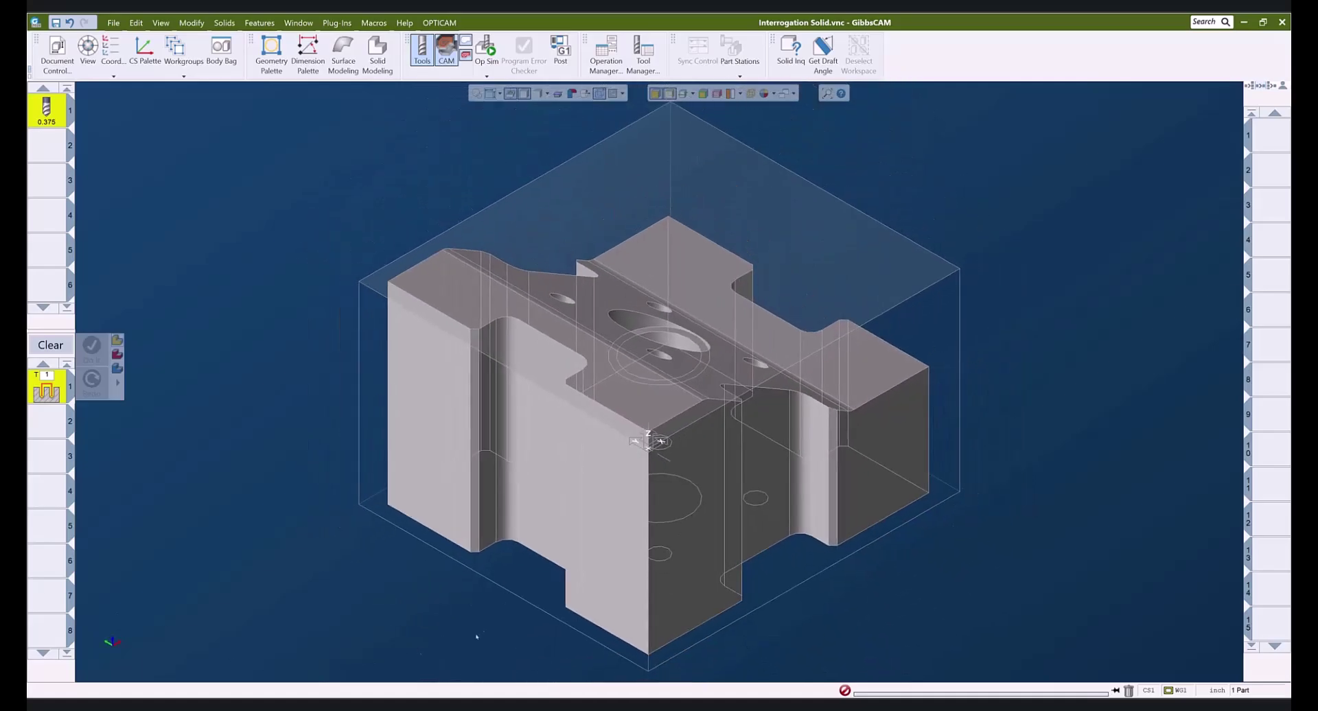
{"action": "left_click", "coordinate": [669, 94]}
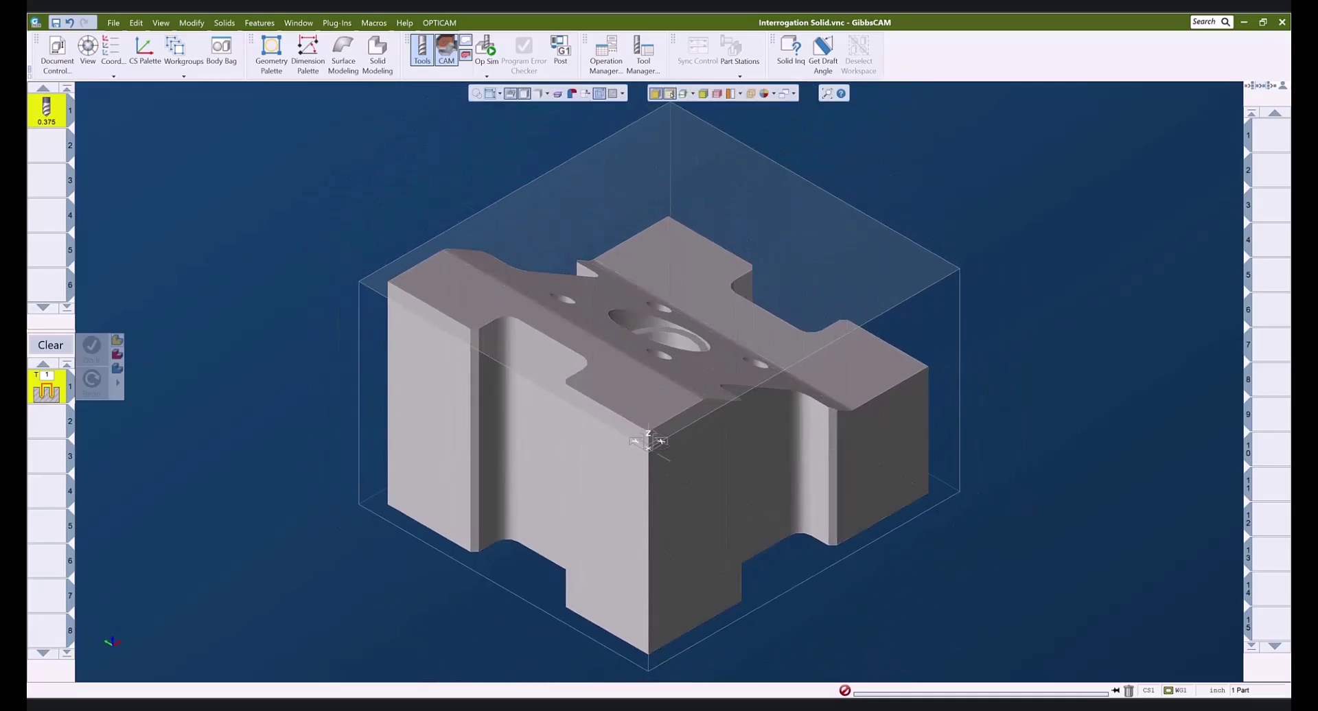